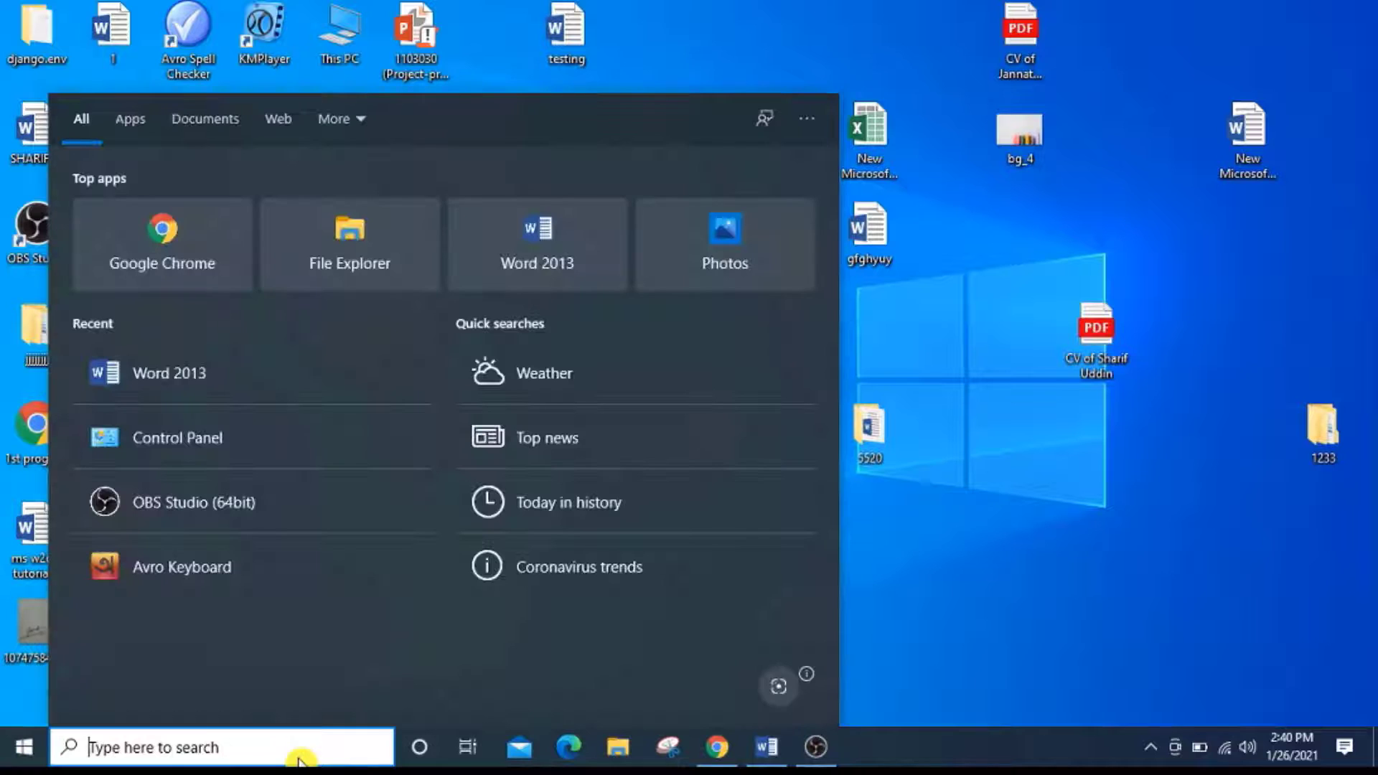
# Launch Word 2013 from the Windows search and widen its window to the screen's edge.
pyautogui.write('w')
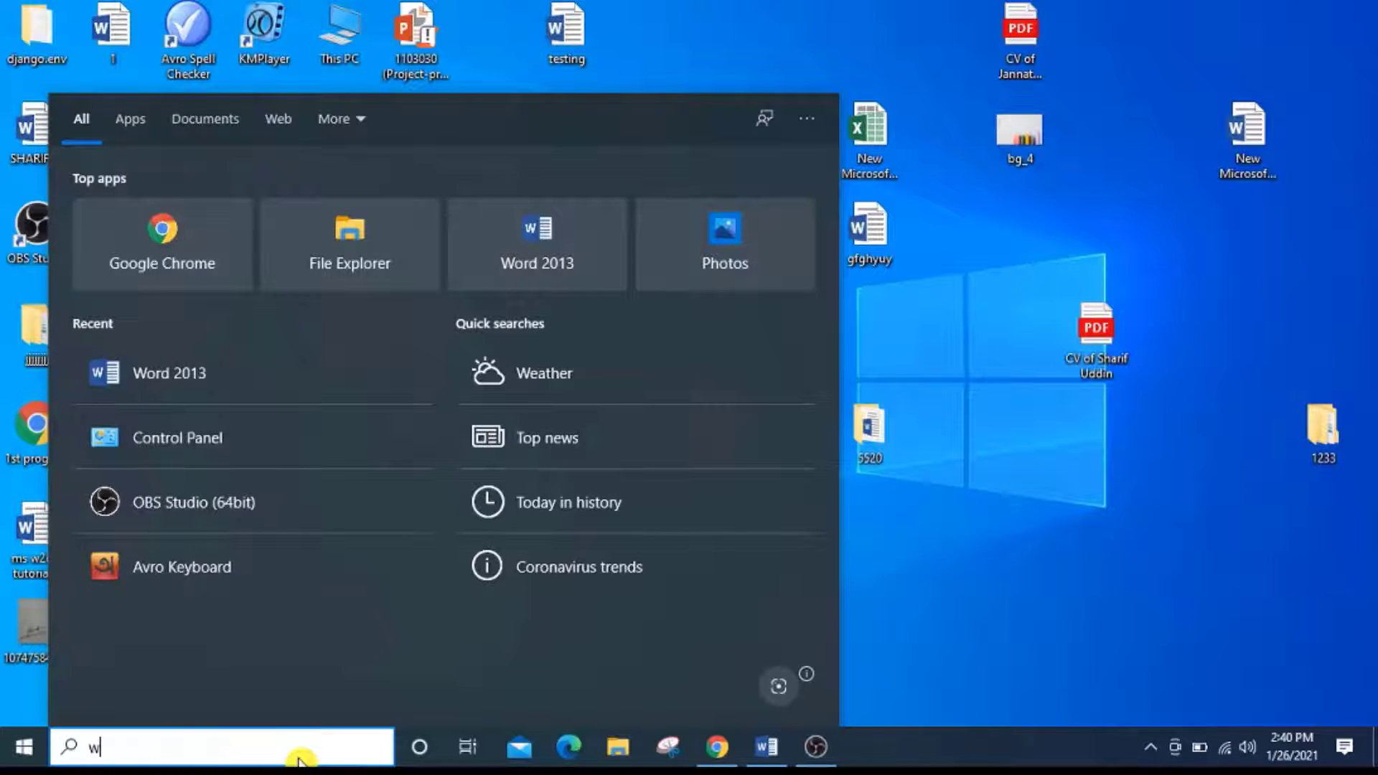
pyautogui.write('ord')
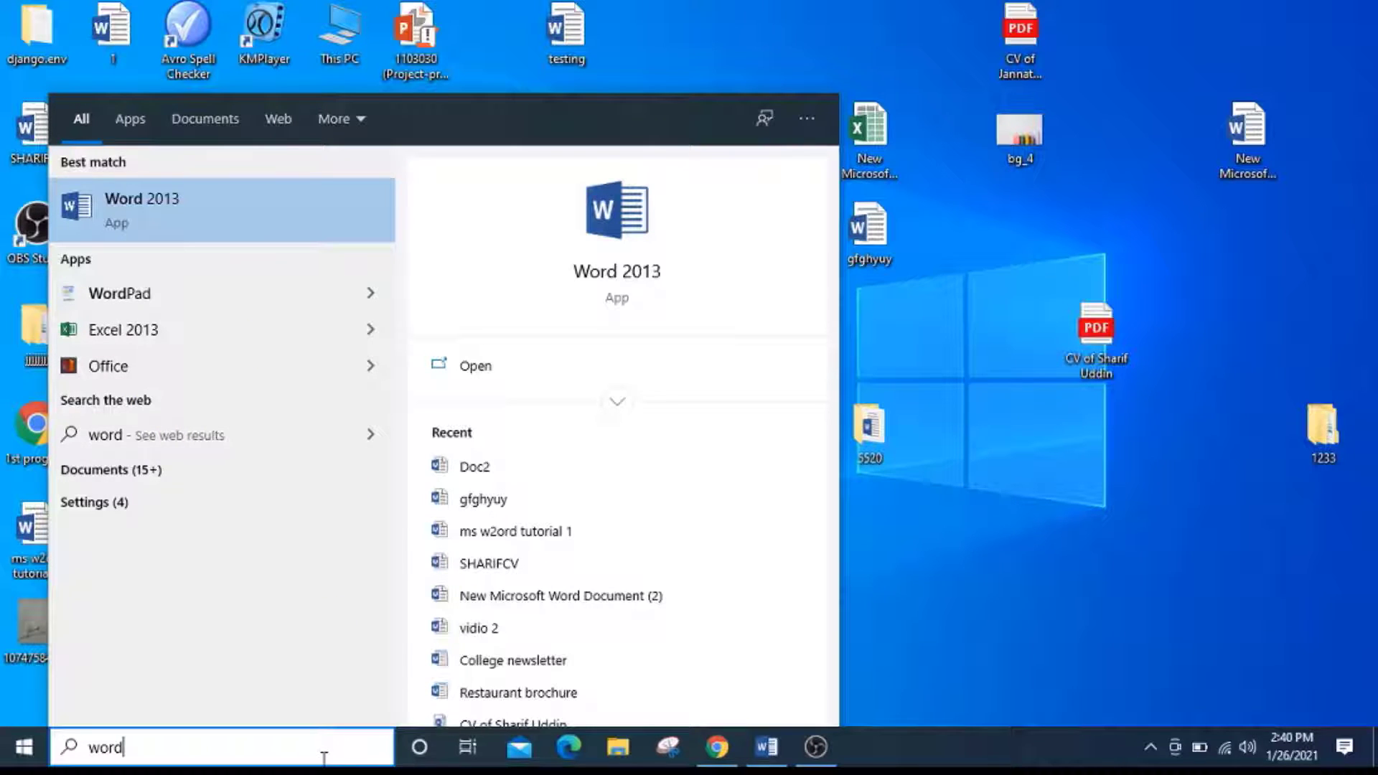
pyautogui.click(303, 227)
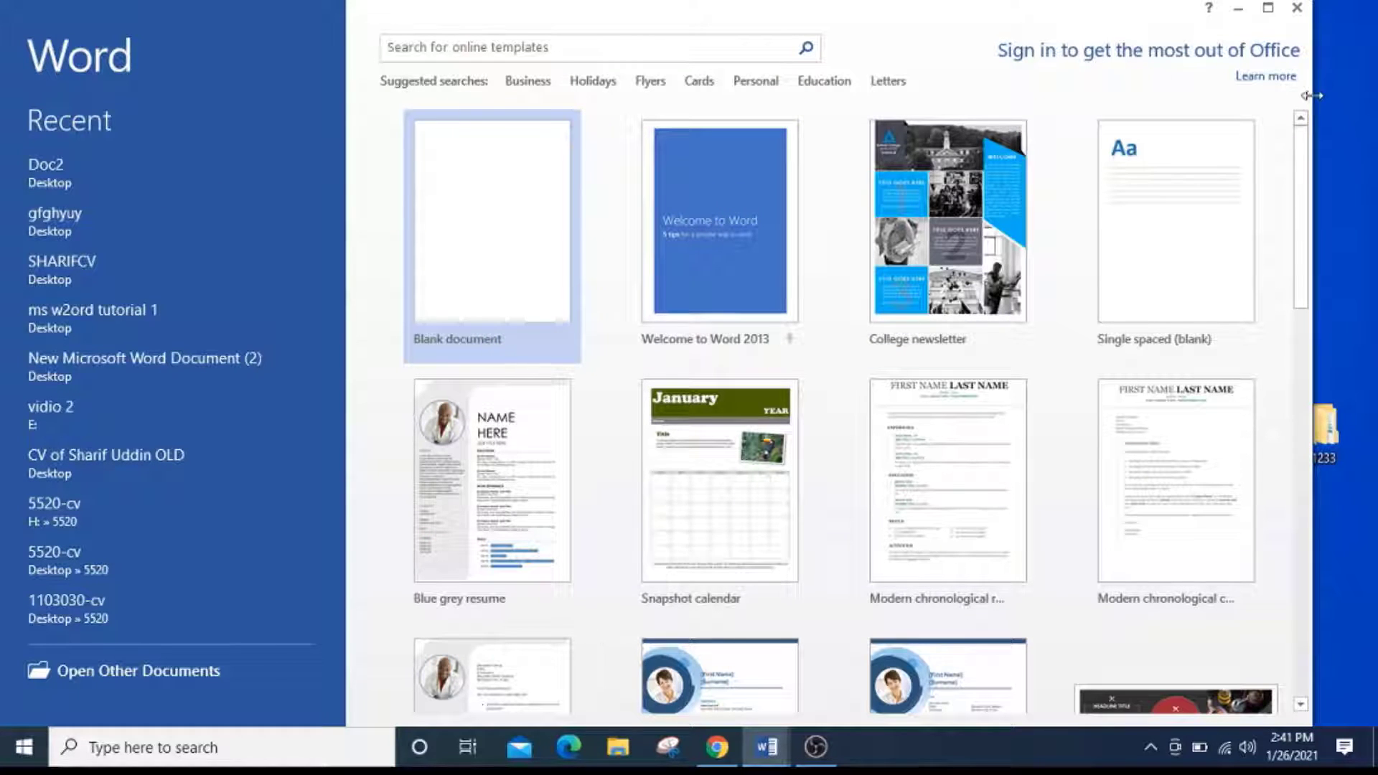
pyautogui.moveTo(1311, 93); pyautogui.dragTo(1375, 89)
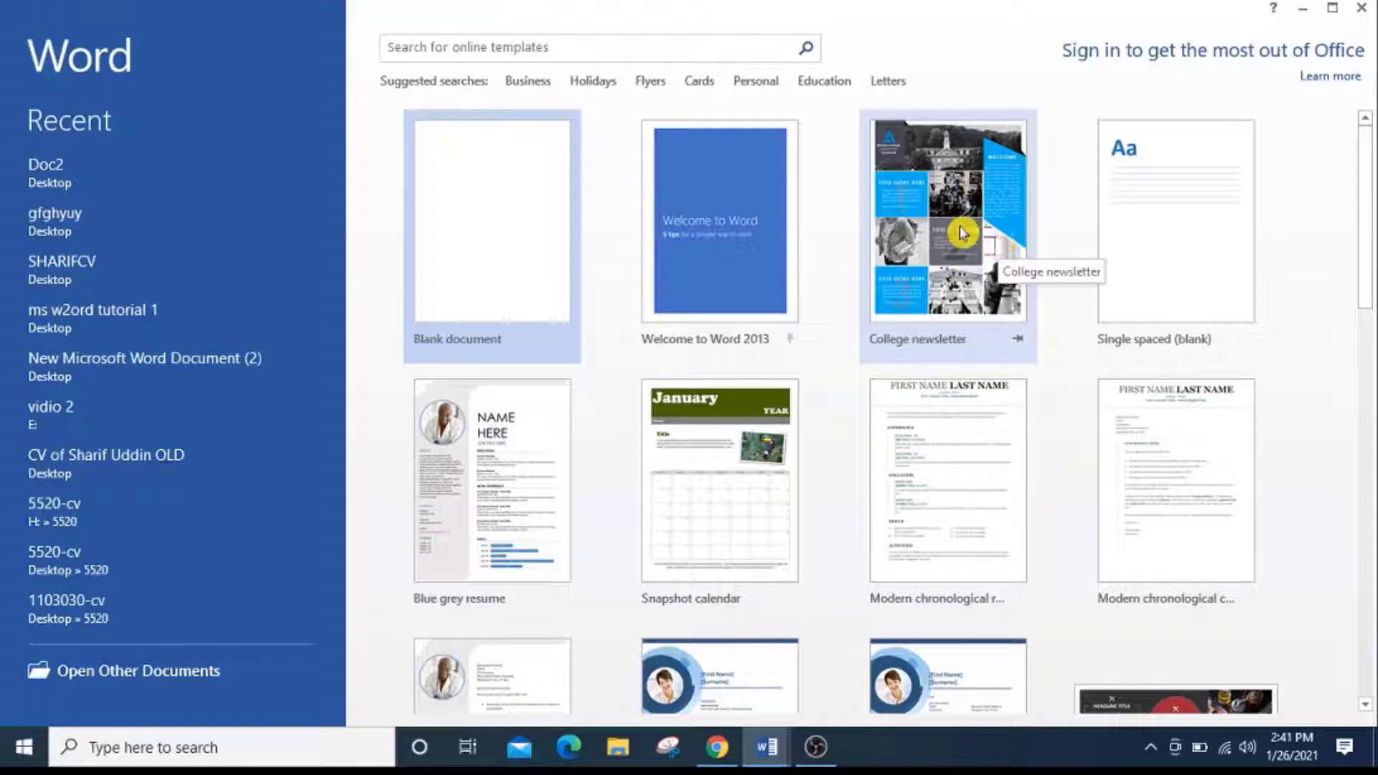
# Browse the available templates and create a document from the Blue grey resume template.
pyautogui.scroll(-3, 916, 476)
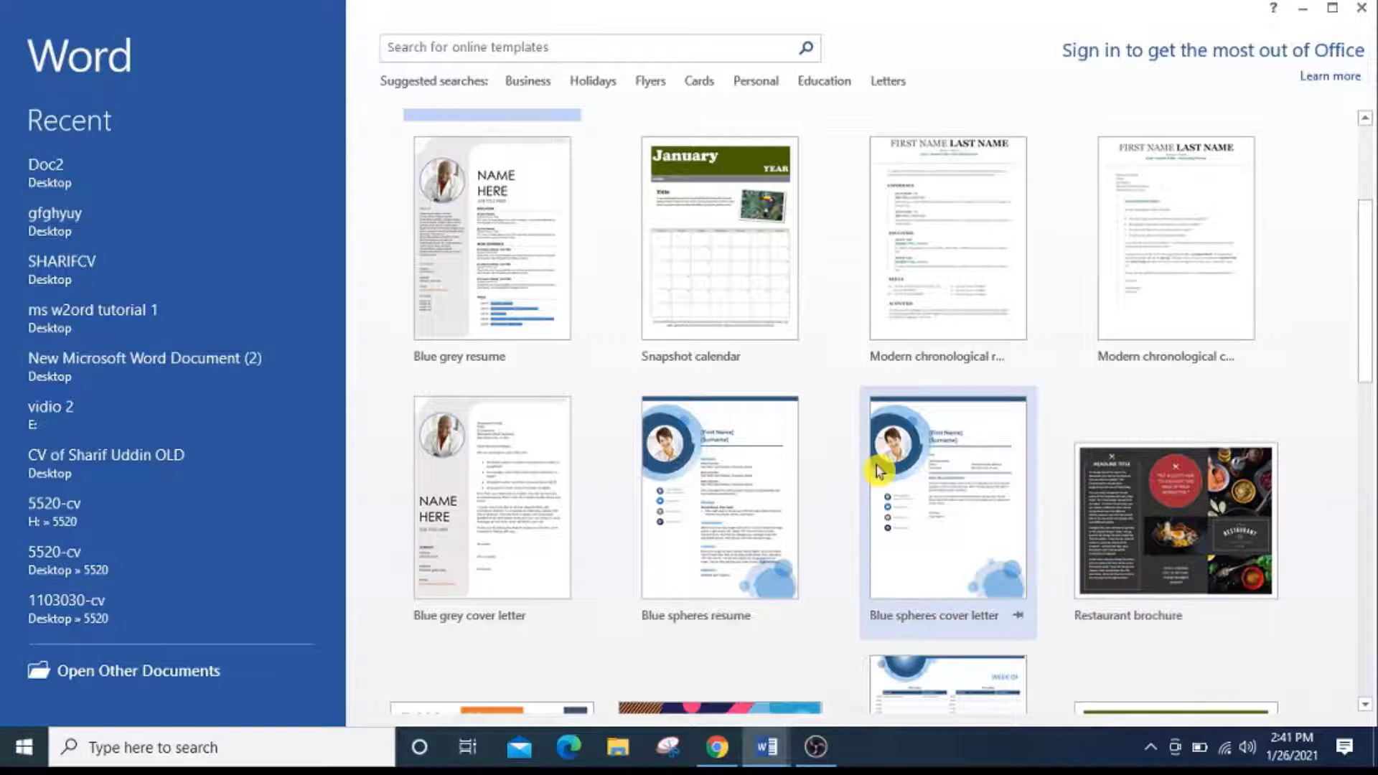
pyautogui.scroll(-3, 877, 467)
pyautogui.scroll(-4, 877, 468)
pyautogui.scroll(10, 877, 461)
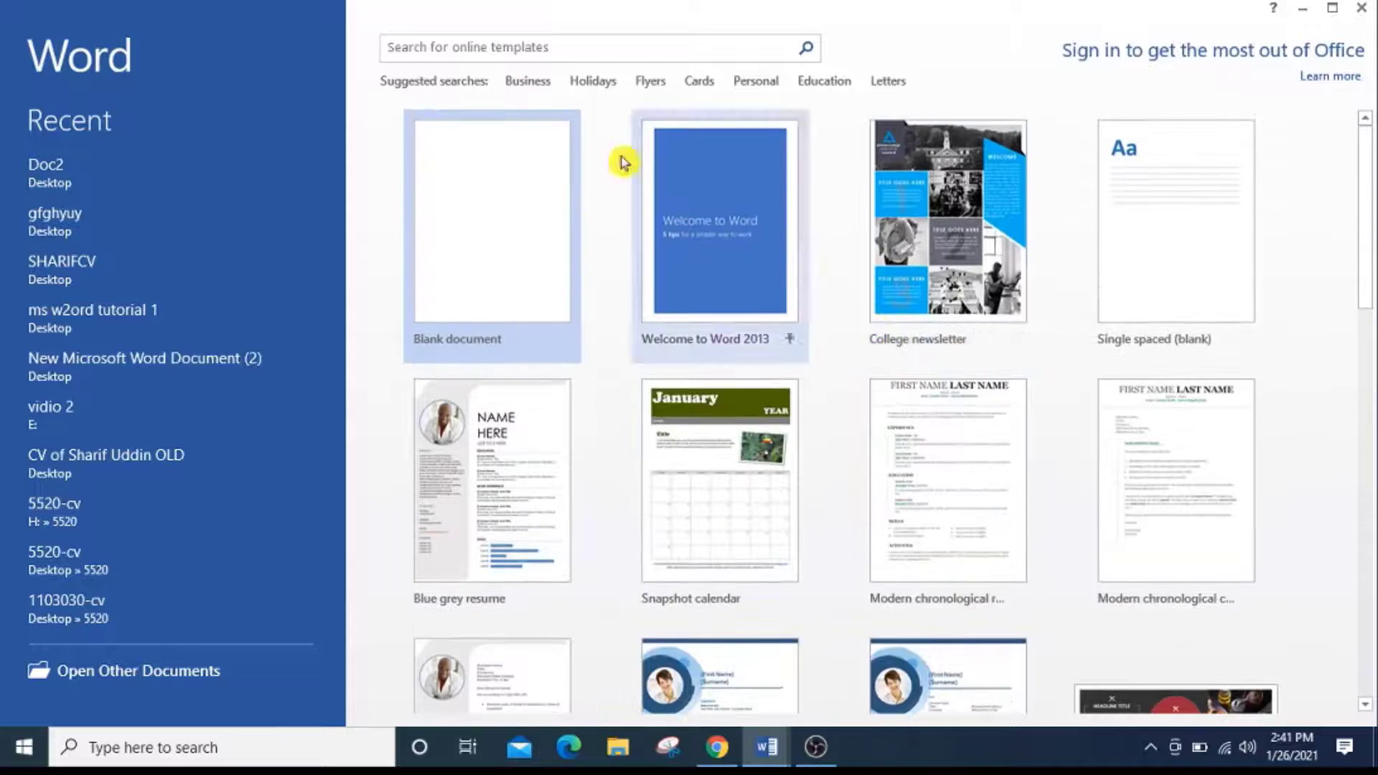
pyautogui.click(574, 46)
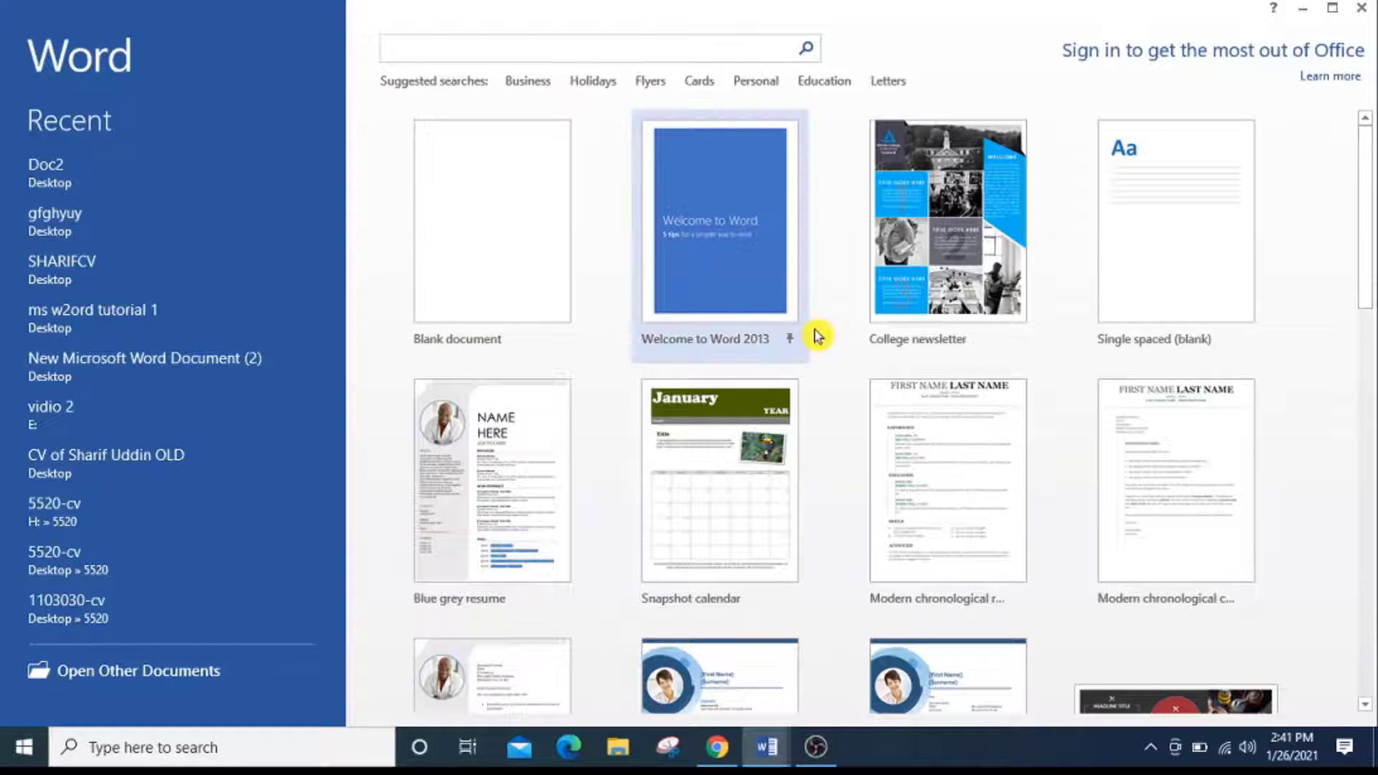
pyautogui.scroll(-1, 511, 398)
pyautogui.click(511, 398)
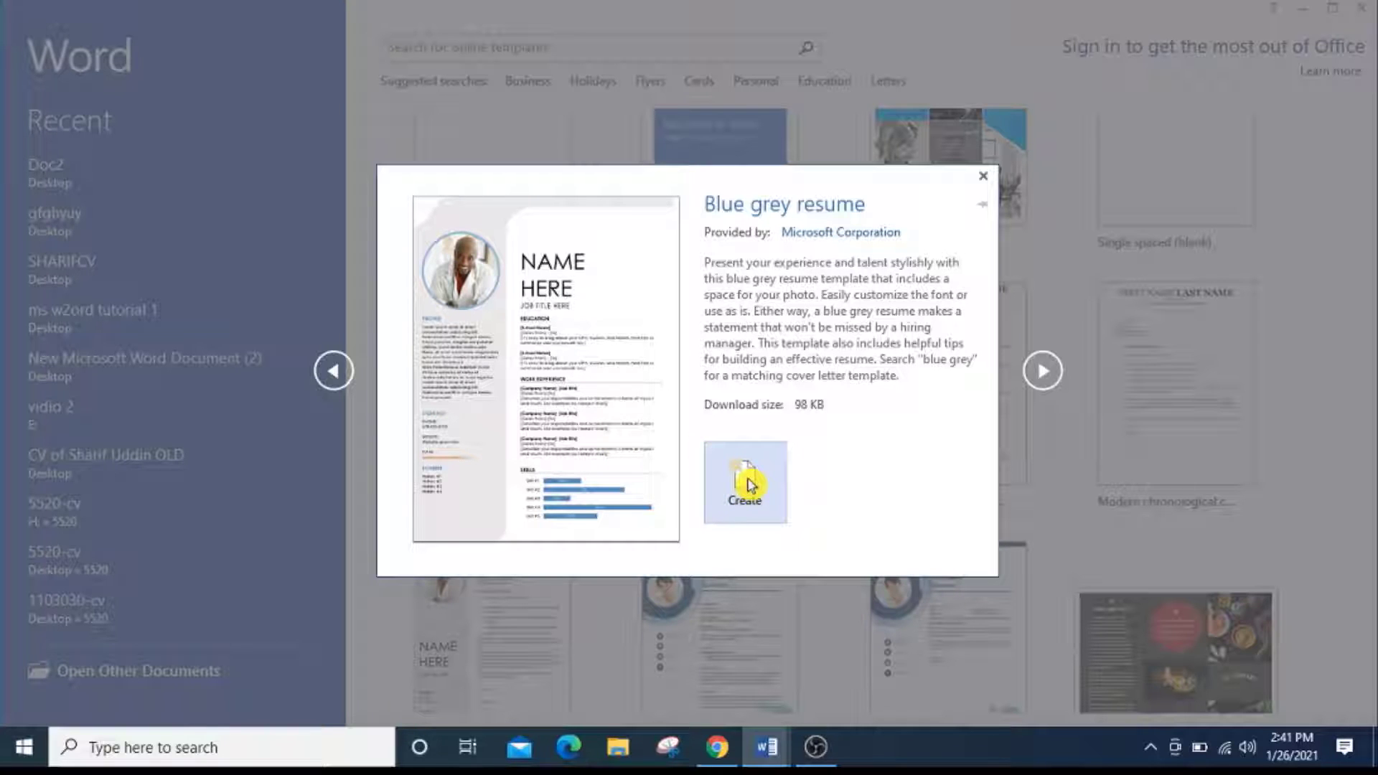
pyautogui.click(751, 485)
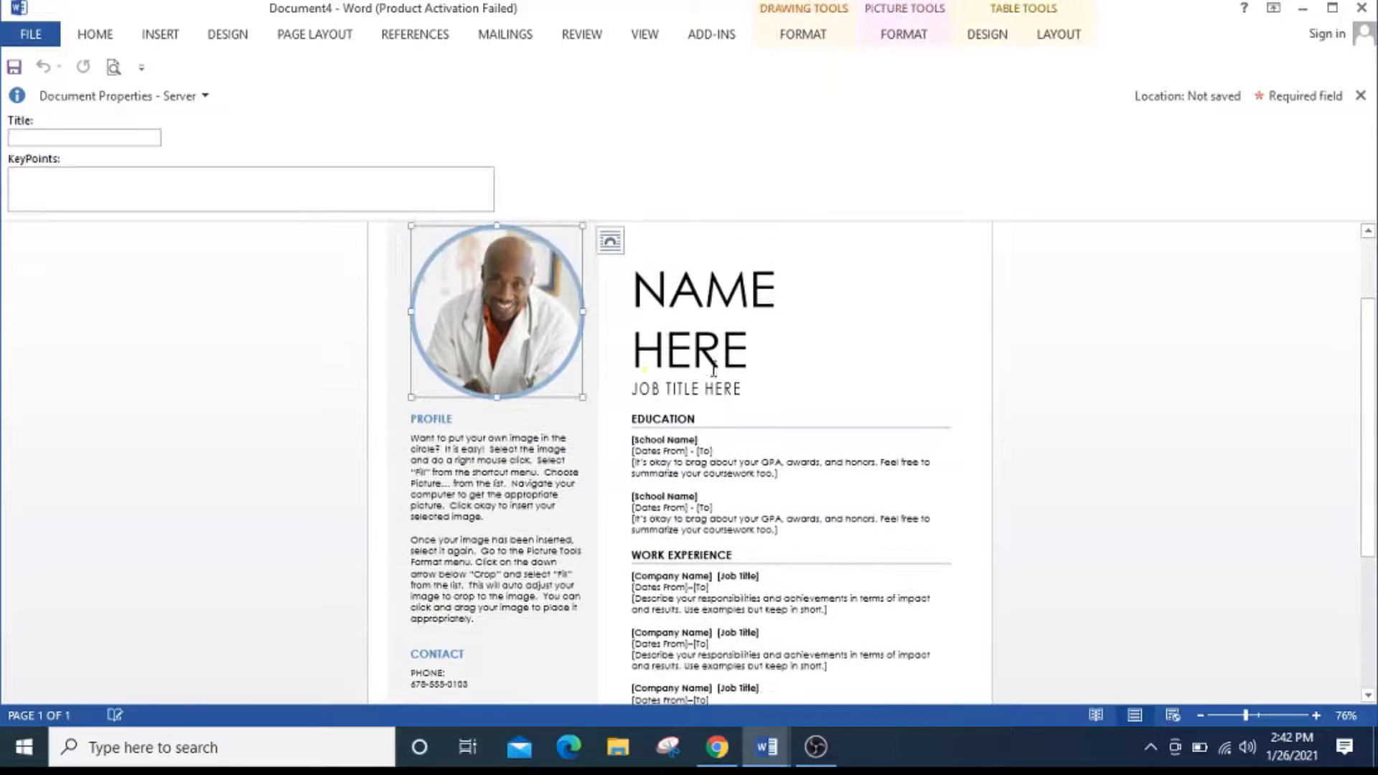
# Look over the resume document and create a new blank document.
pyautogui.scroll(2, 707, 333)
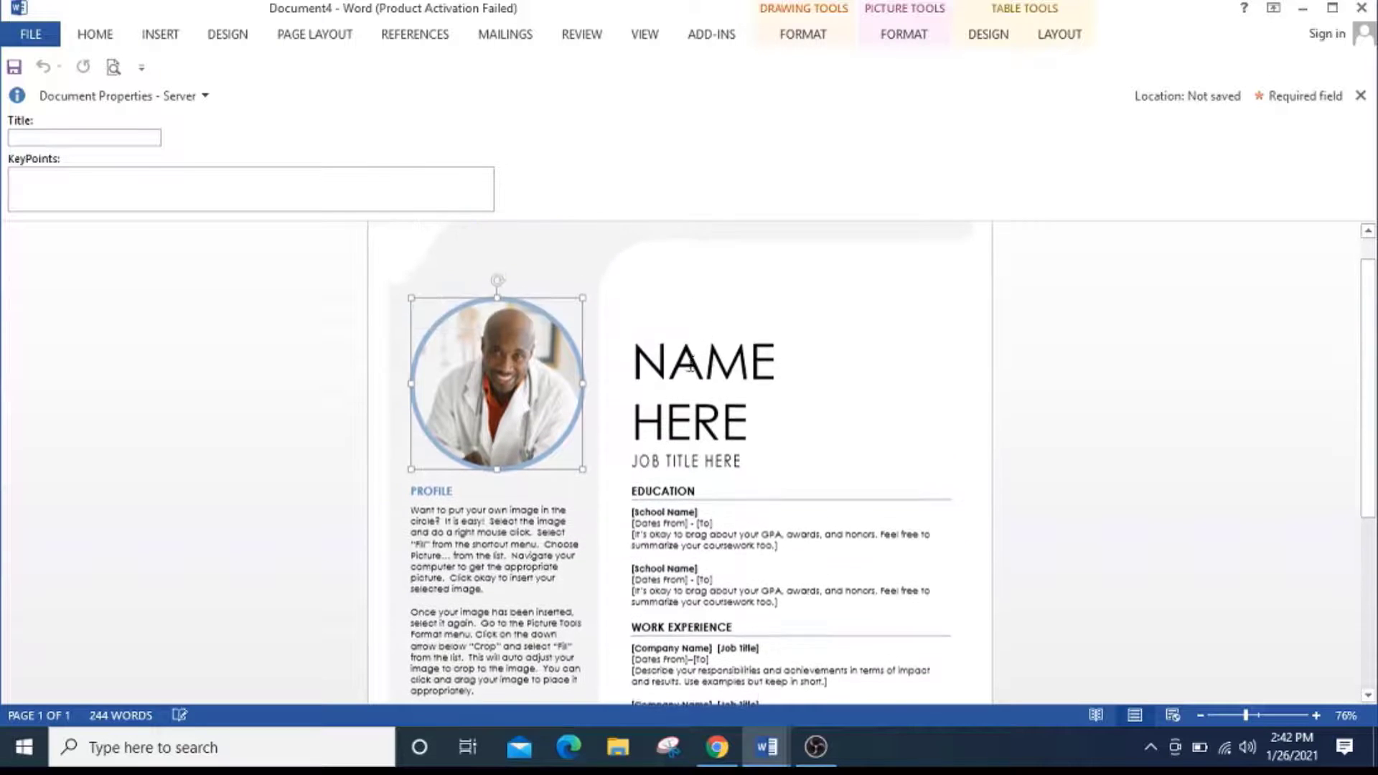
pyautogui.scroll(-6, 706, 334)
pyautogui.scroll(1, 707, 359)
pyautogui.scroll(2, 574, 309)
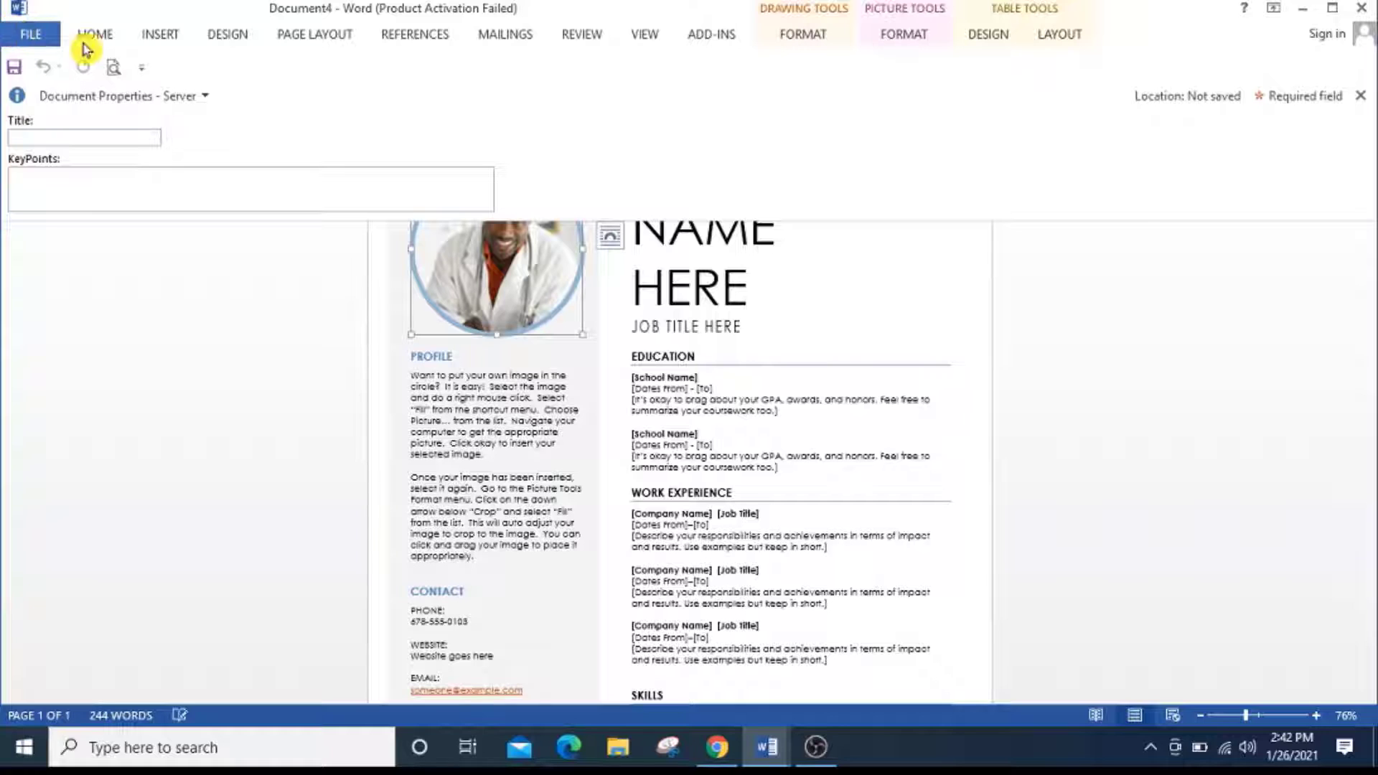
pyautogui.click(8, 37)
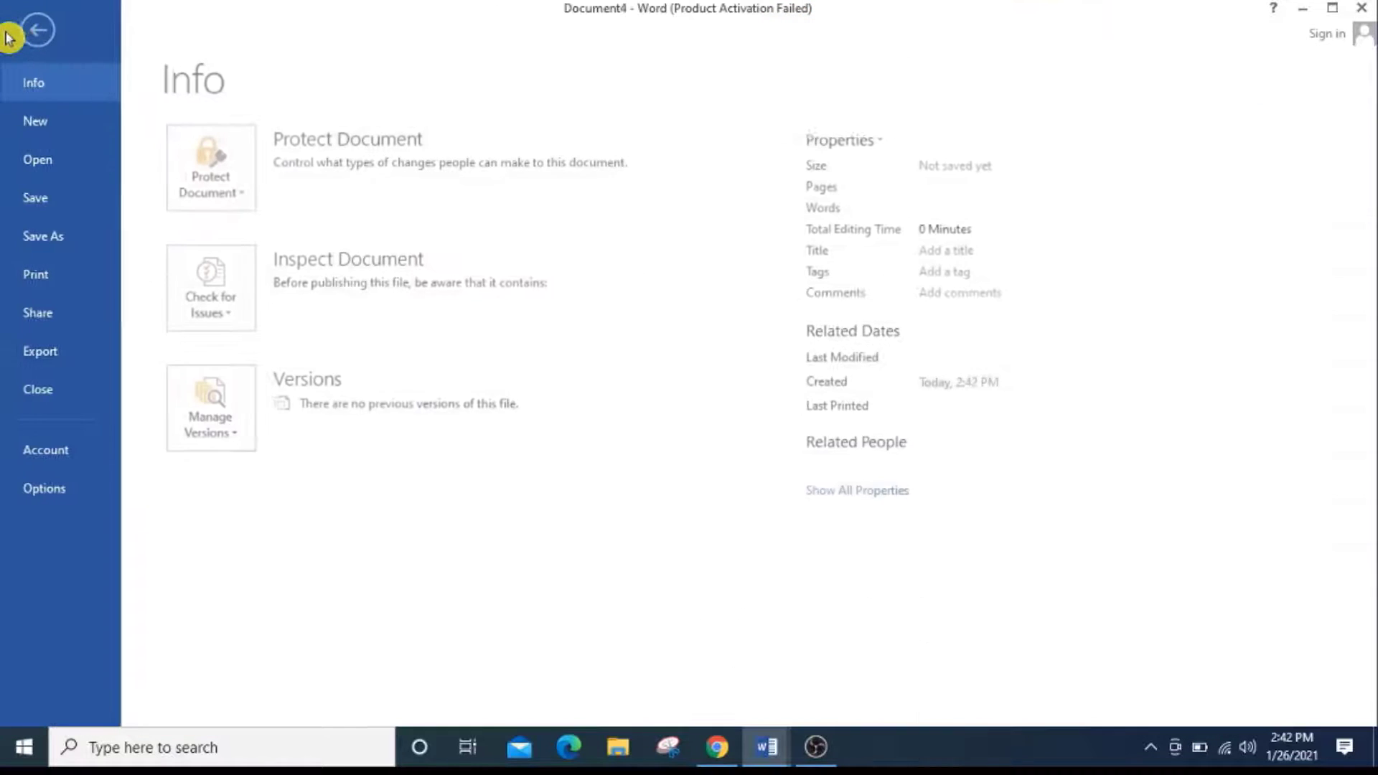
pyautogui.click(77, 115)
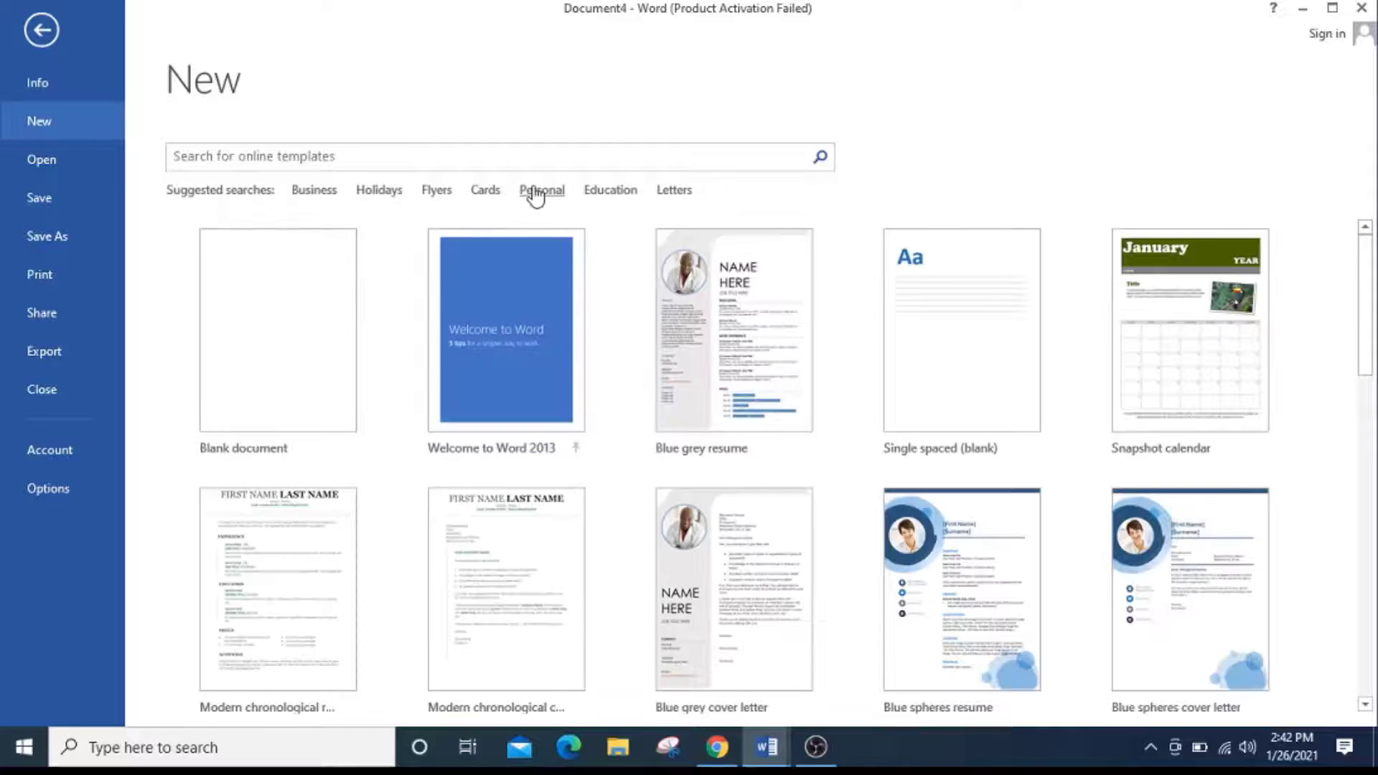
pyautogui.click(281, 275)
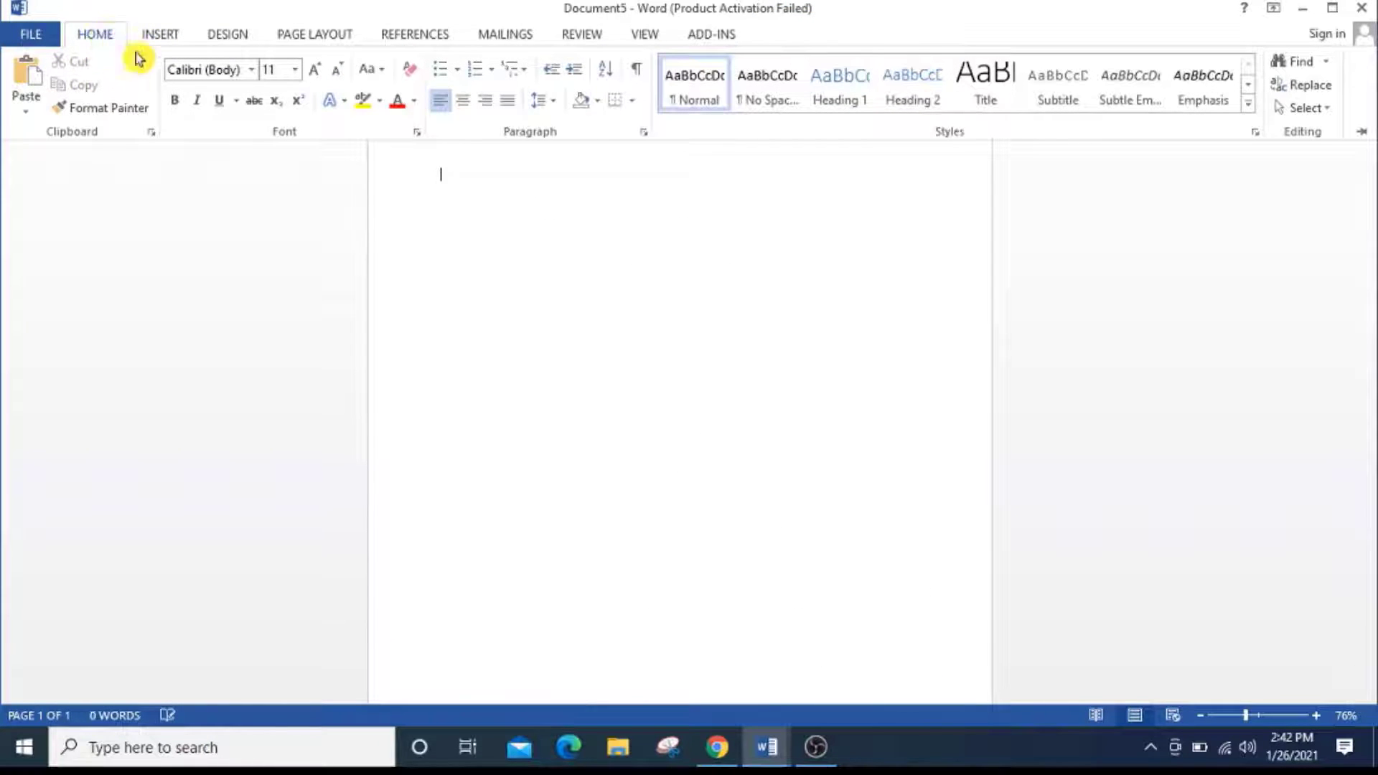
# Pin the ribbon so that its commands stay displayed above the page.
pyautogui.click(166, 36)
pyautogui.click(108, 36)
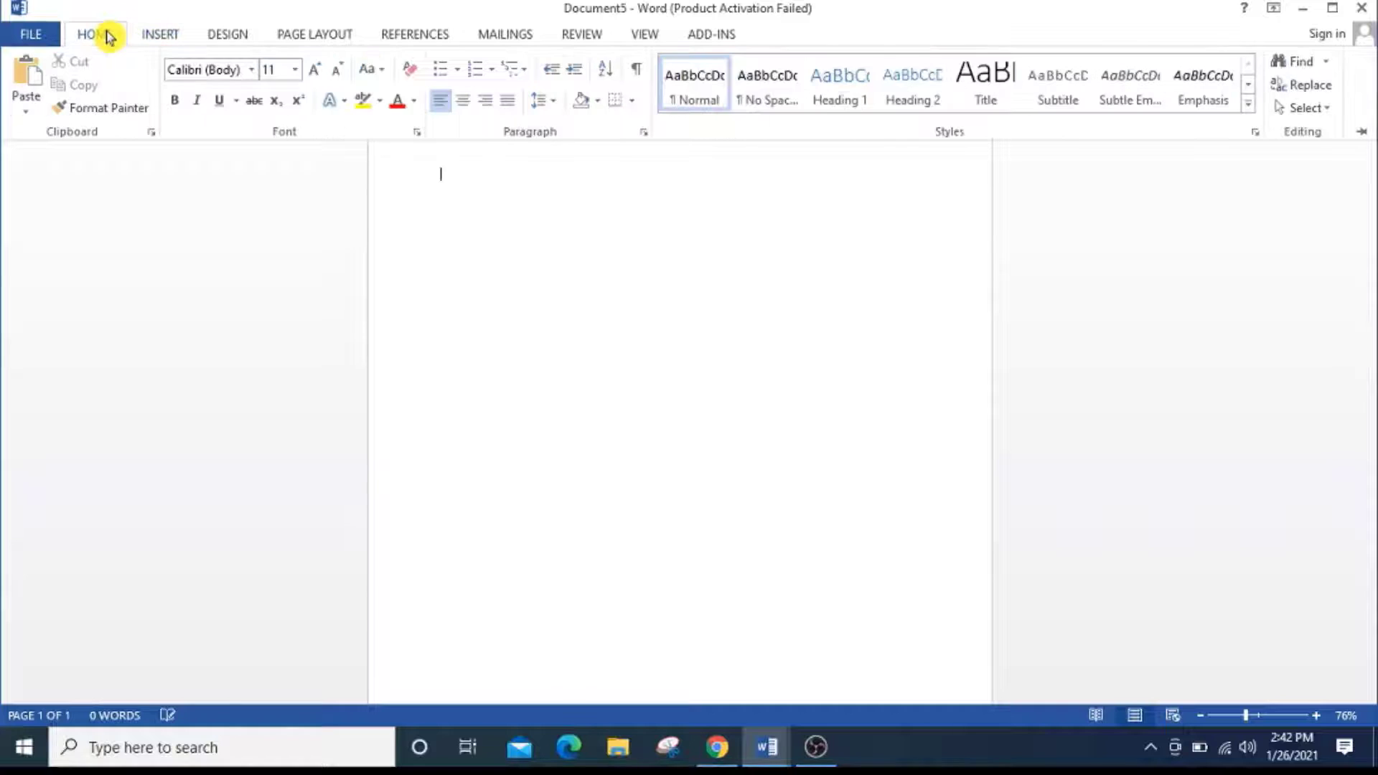
pyautogui.click(1365, 135)
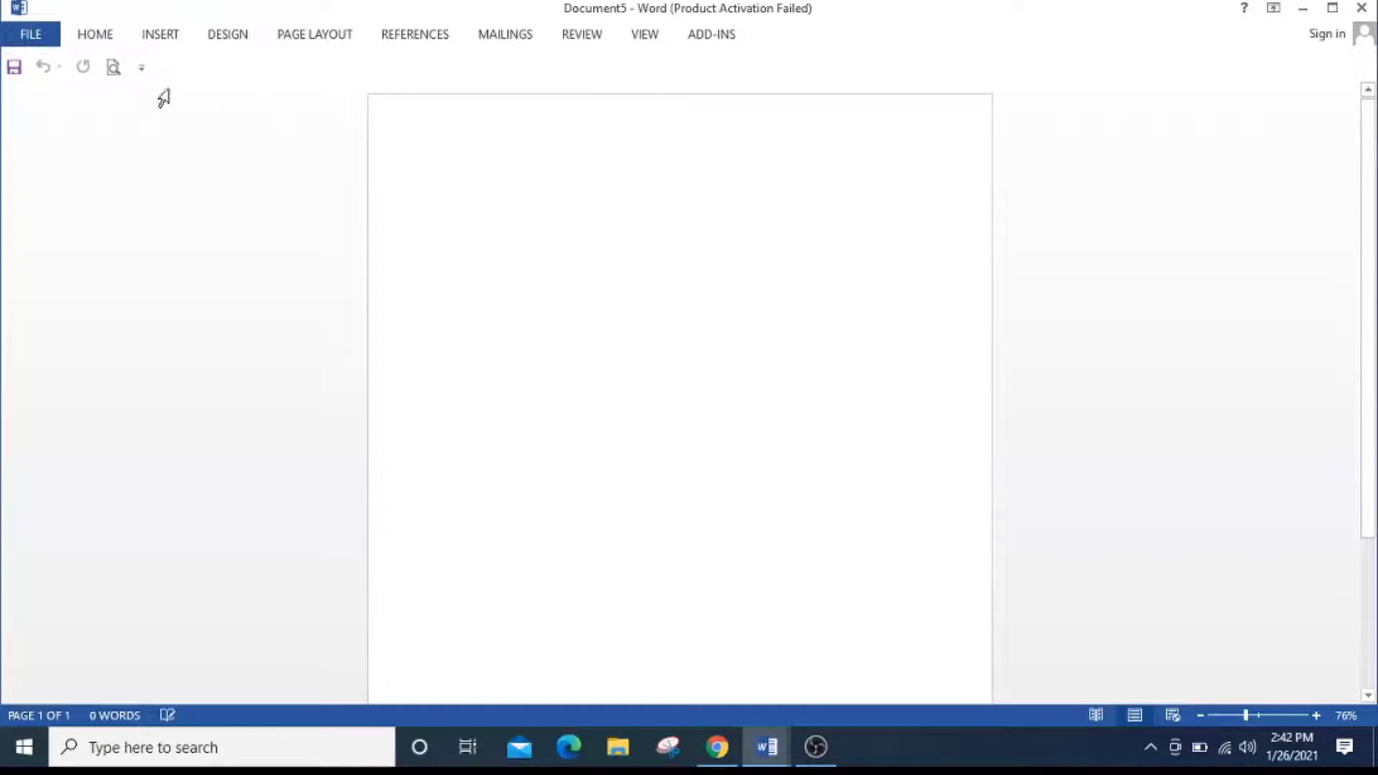
pyautogui.click(107, 34)
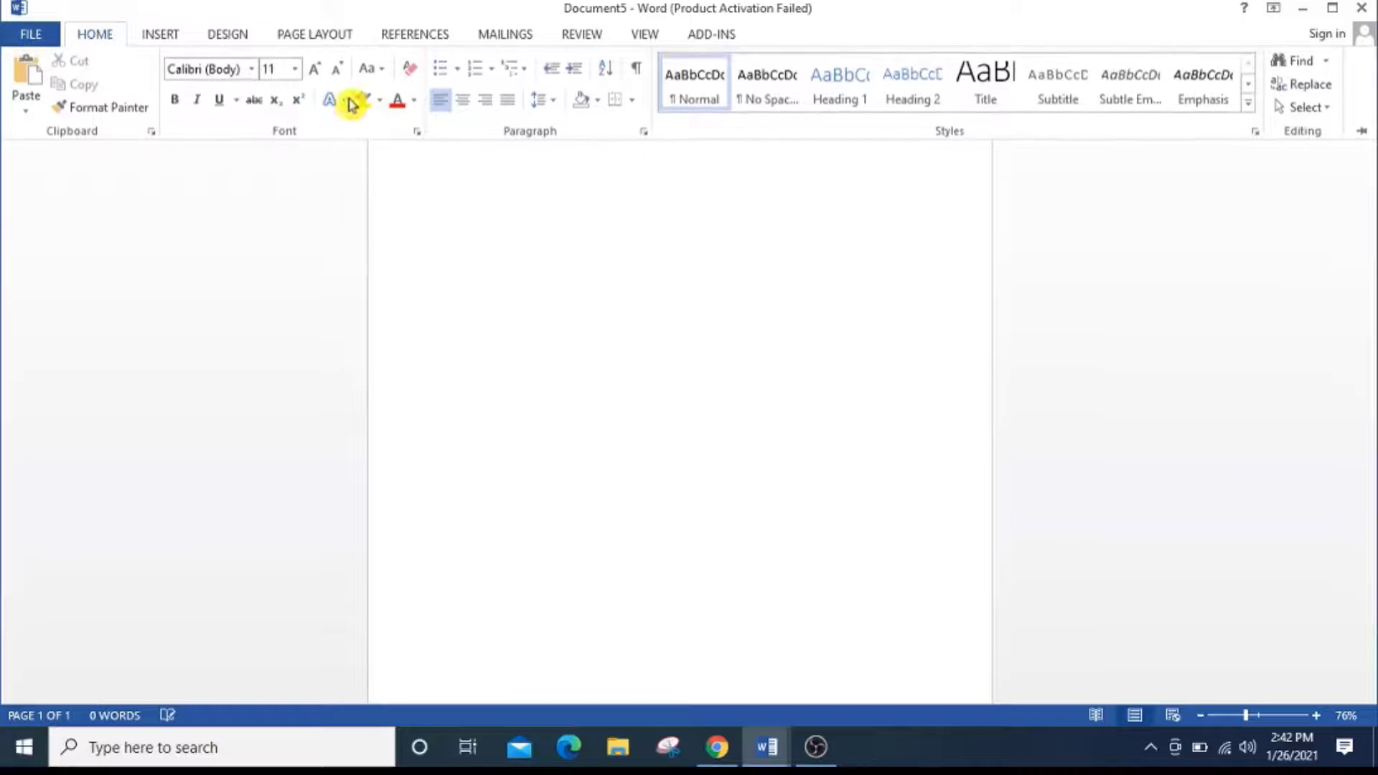
pyautogui.click(1367, 135)
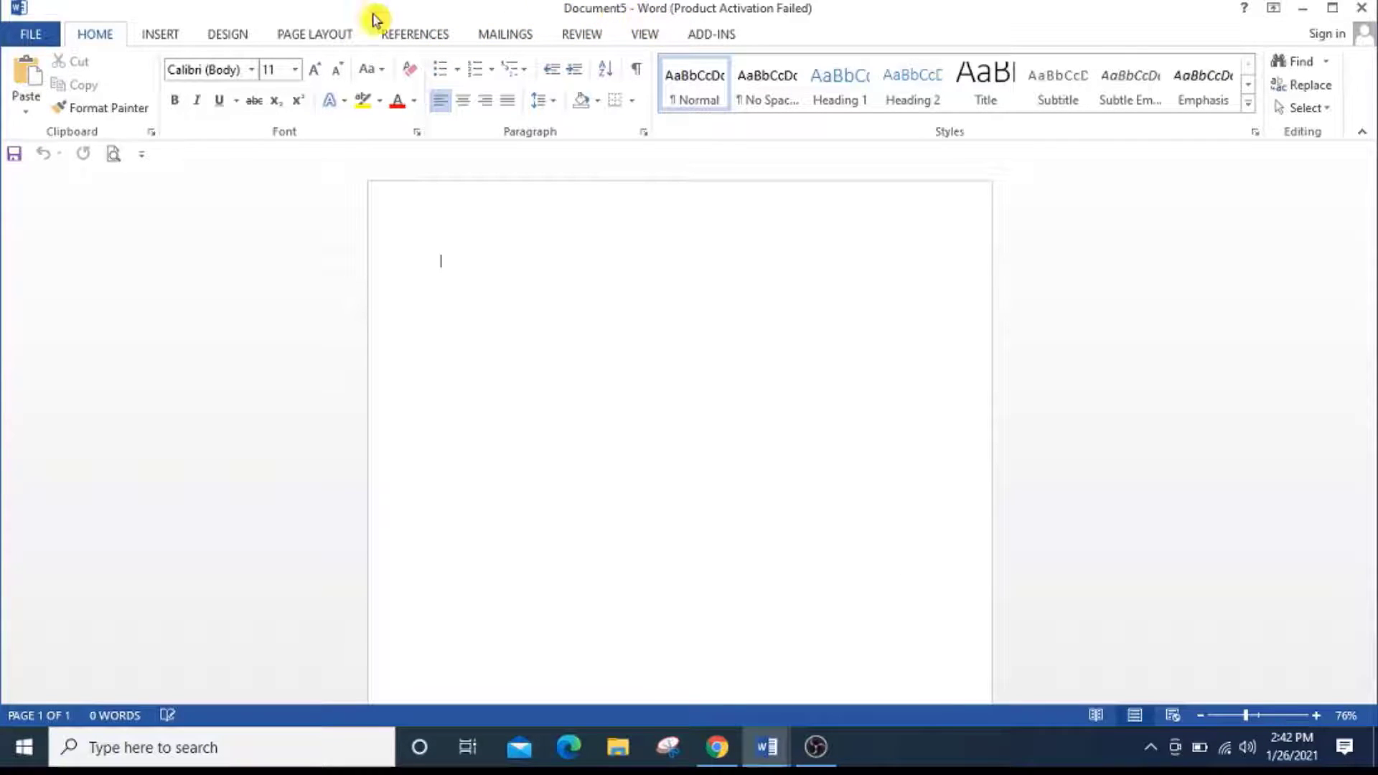
# Examine the Insert, Design, Page Layout and Home command sets of the ribbon.
pyautogui.click(188, 43)
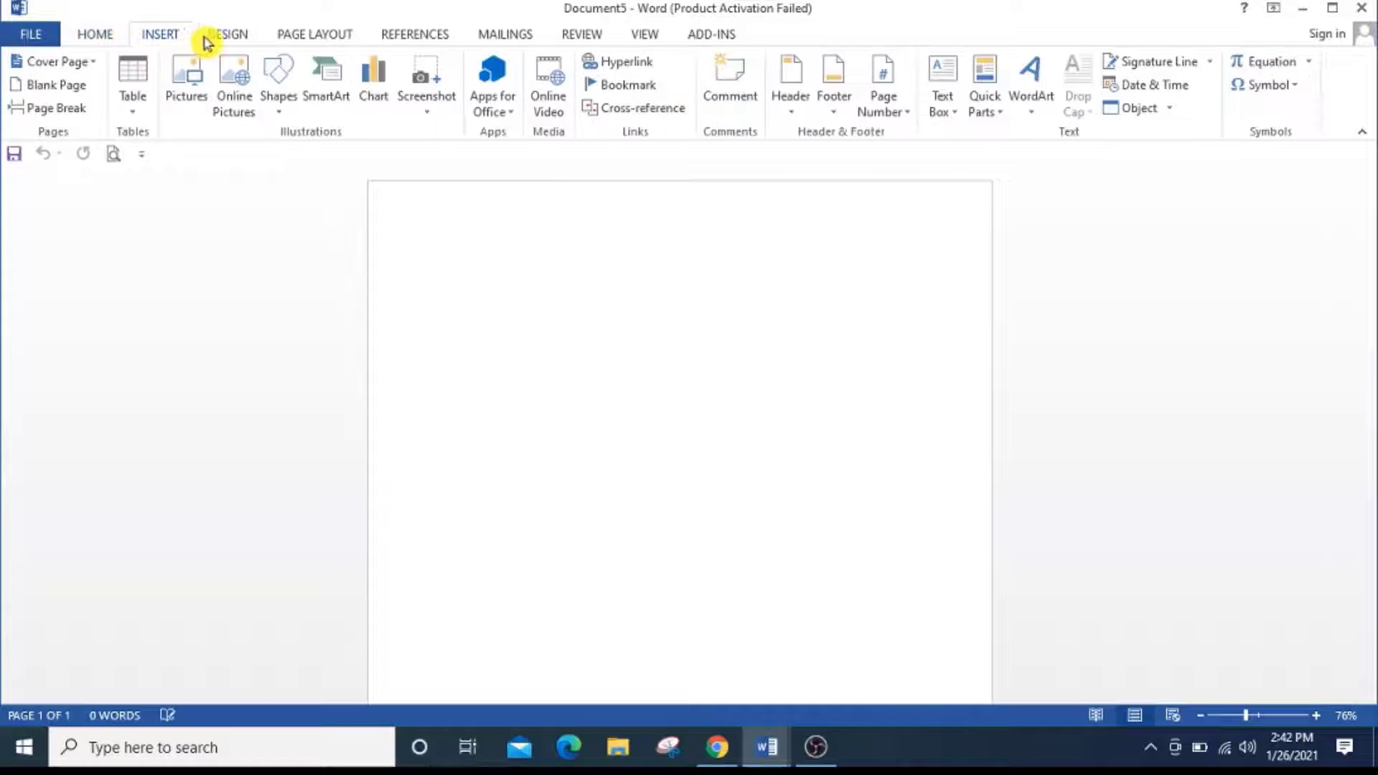
pyautogui.click(230, 39)
pyautogui.click(364, 40)
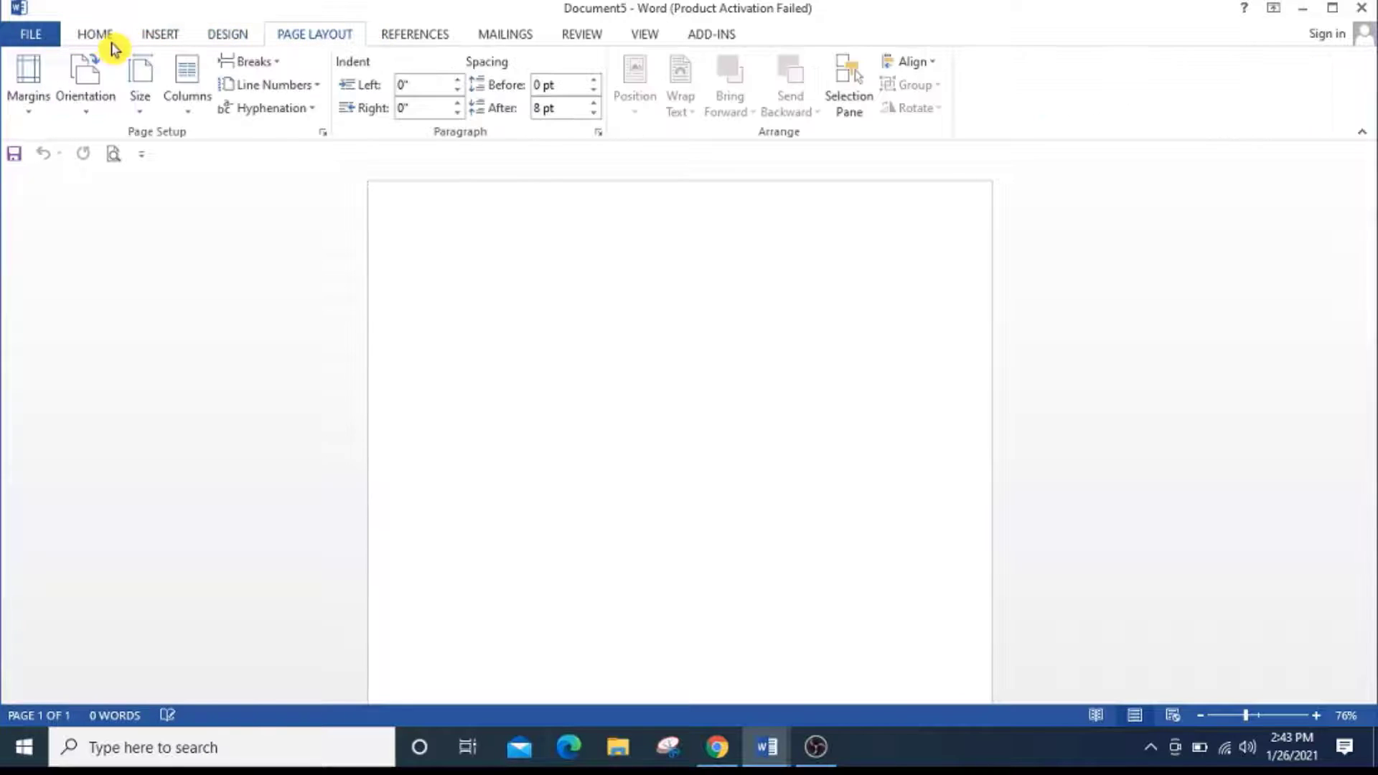
pyautogui.click(98, 43)
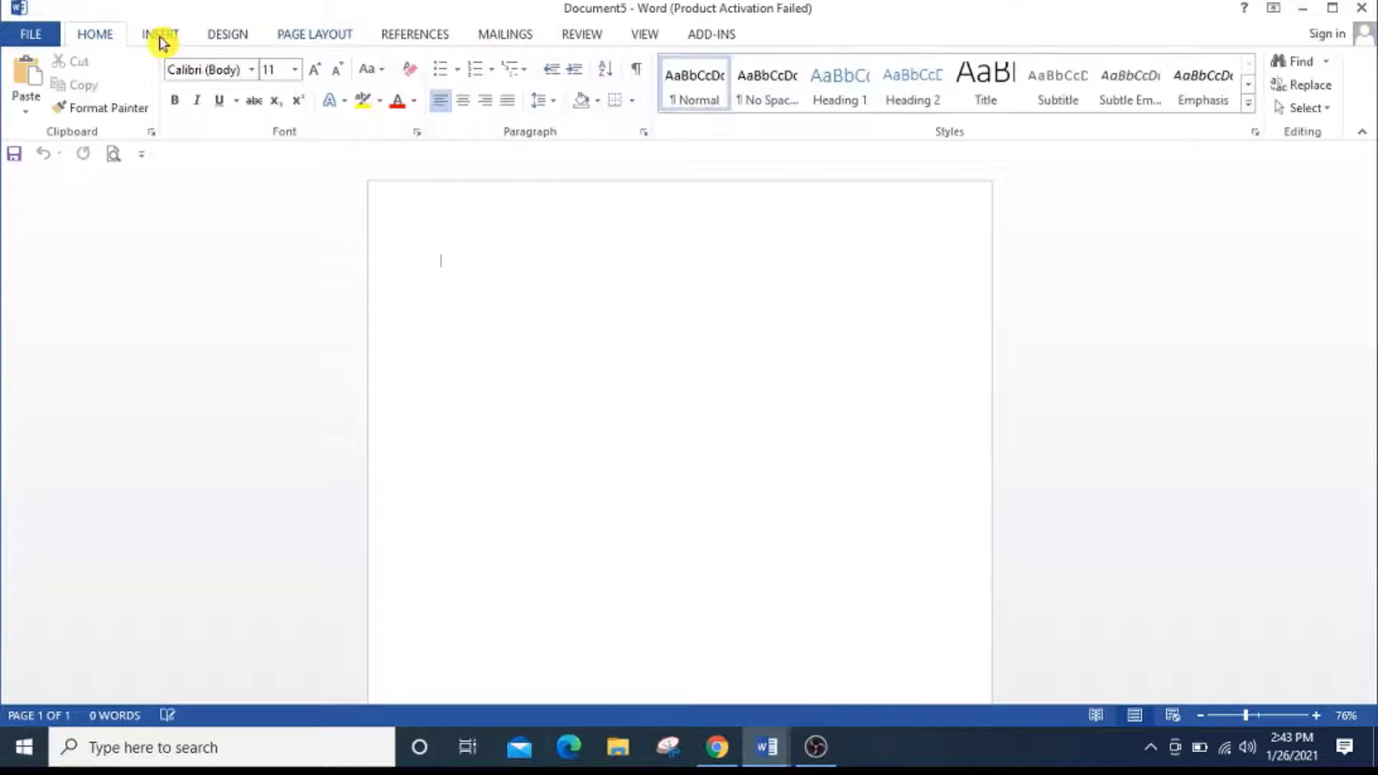
pyautogui.click(160, 39)
pyautogui.click(104, 39)
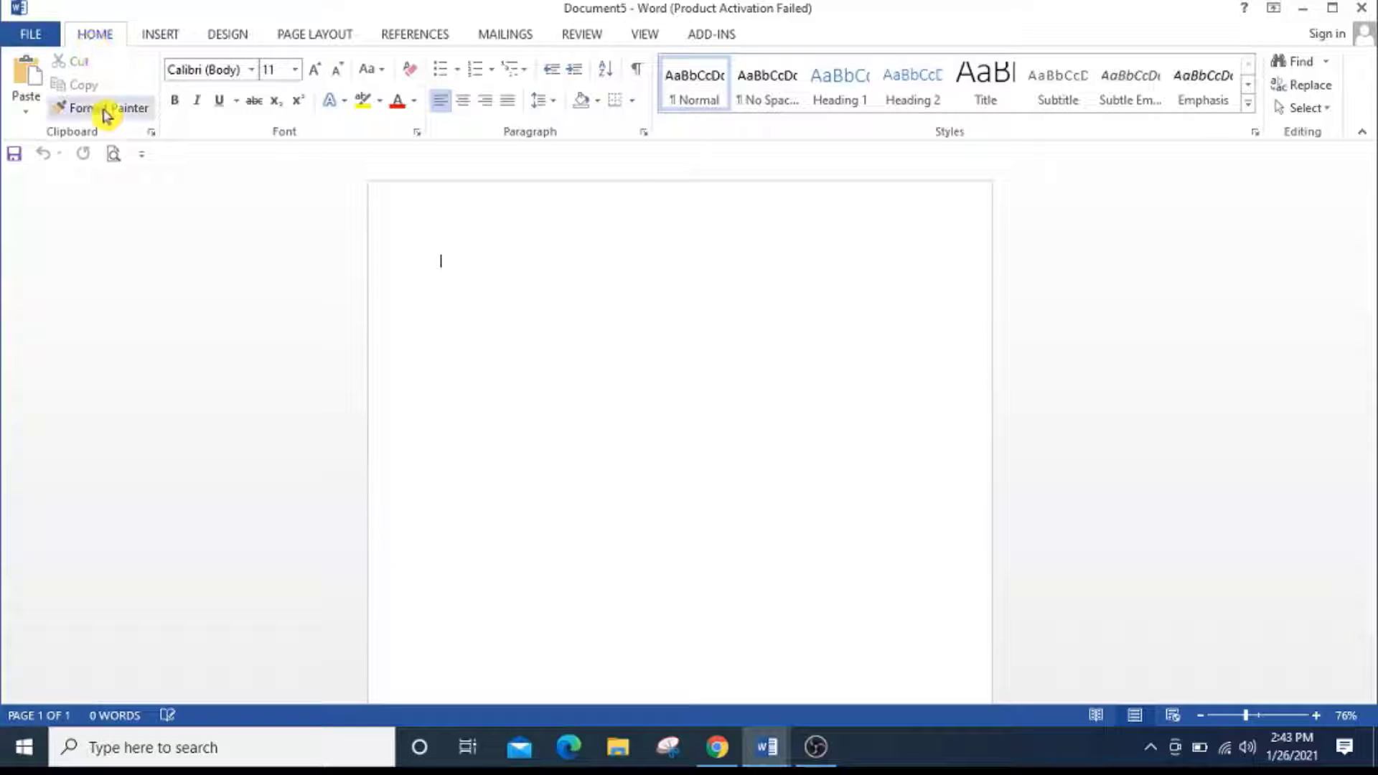
pyautogui.click(160, 36)
pyautogui.click(228, 38)
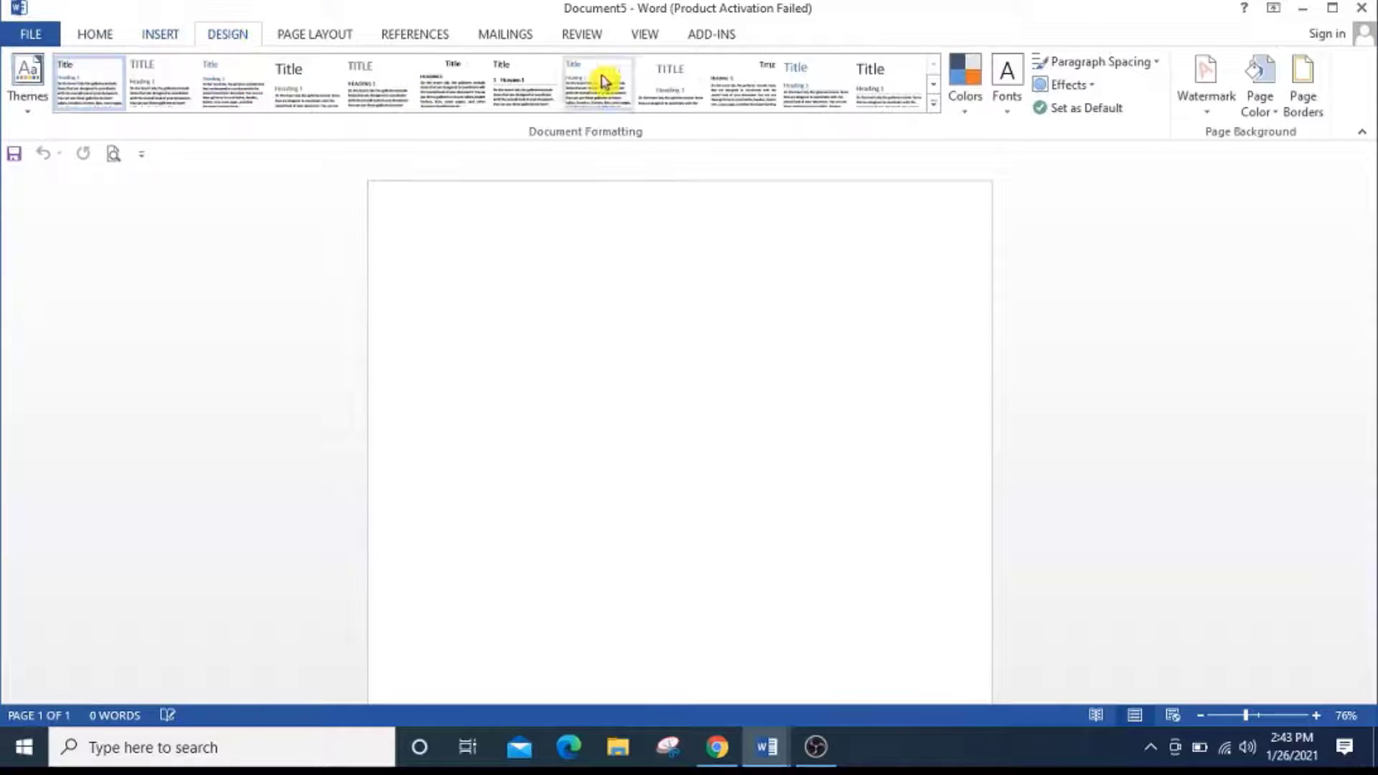
pyautogui.click(316, 36)
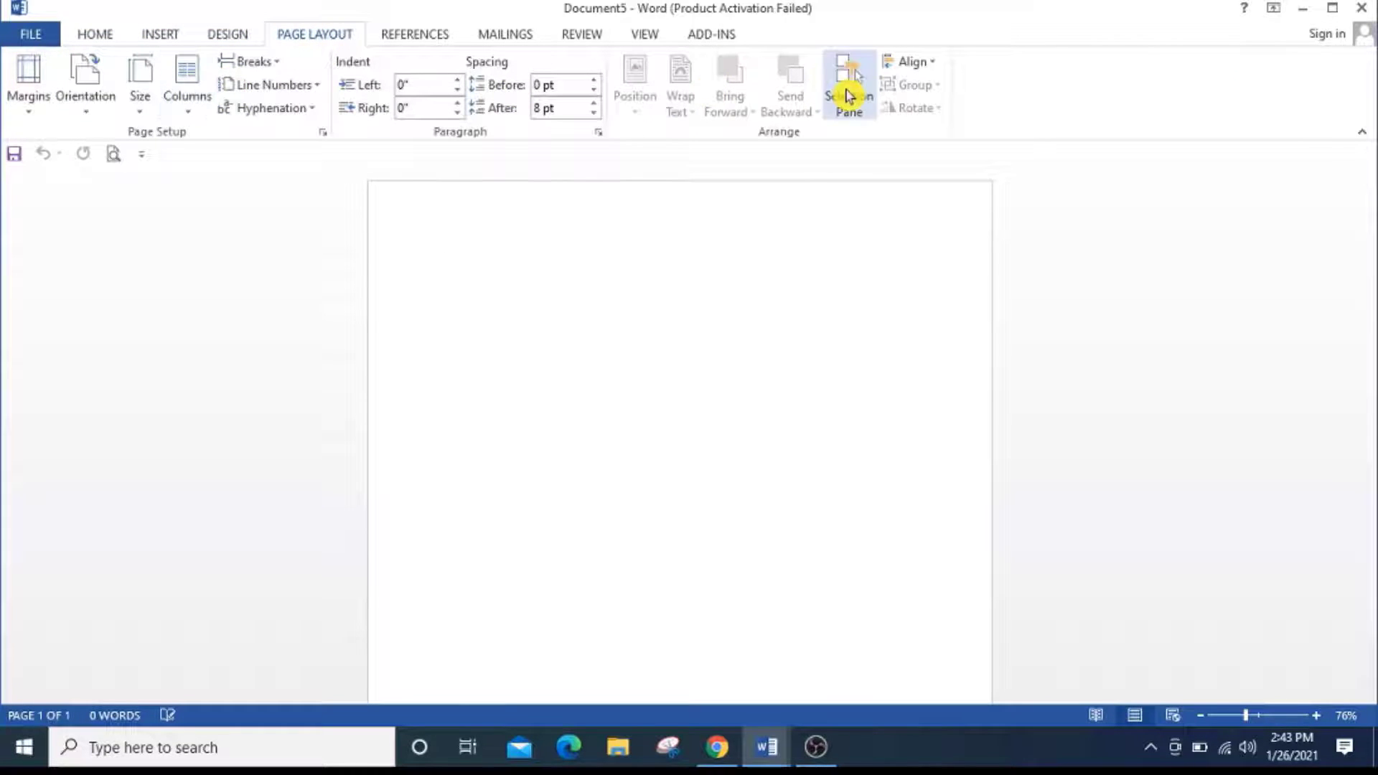
pyautogui.click(104, 40)
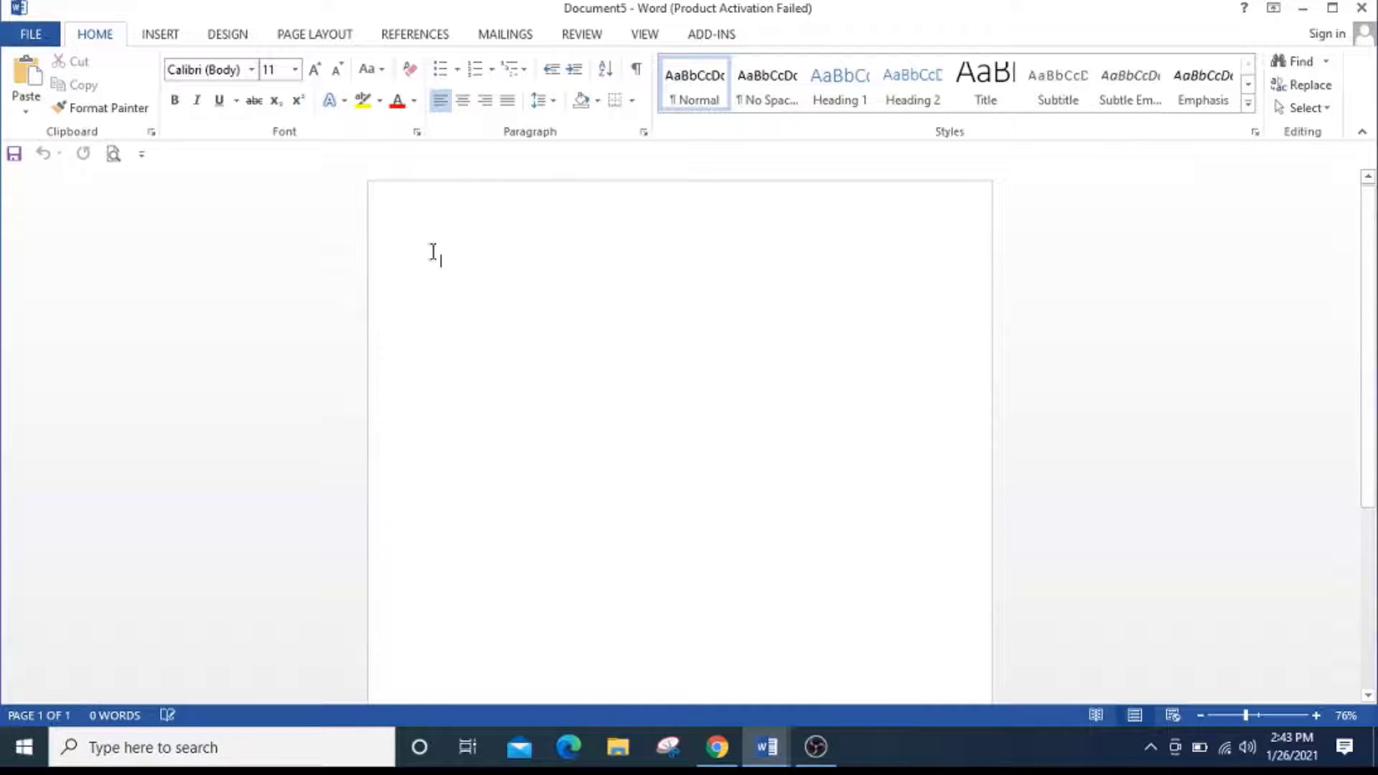
# Save the blank document to the Desktop as a Word Document named "middin tutorial 1".
pyautogui.click(17, 37)
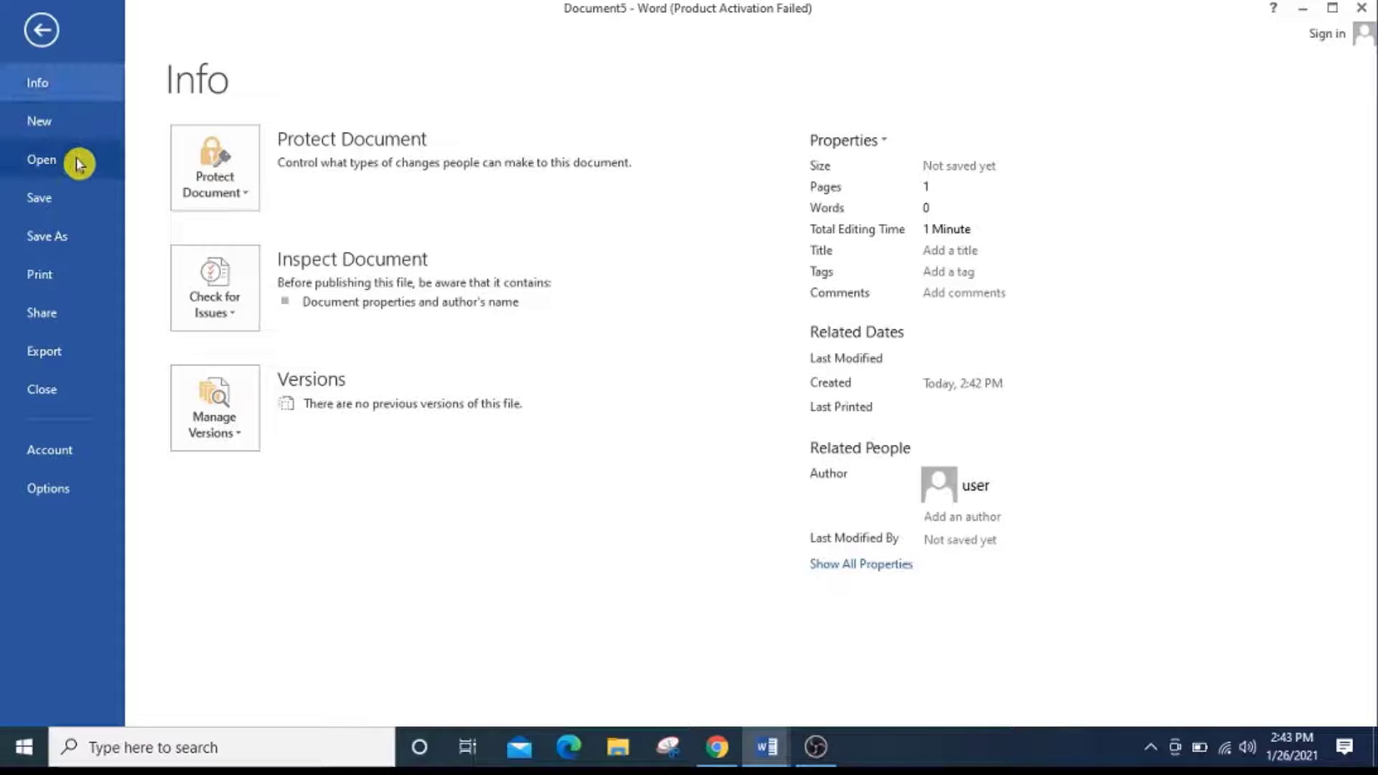
pyautogui.click(79, 164)
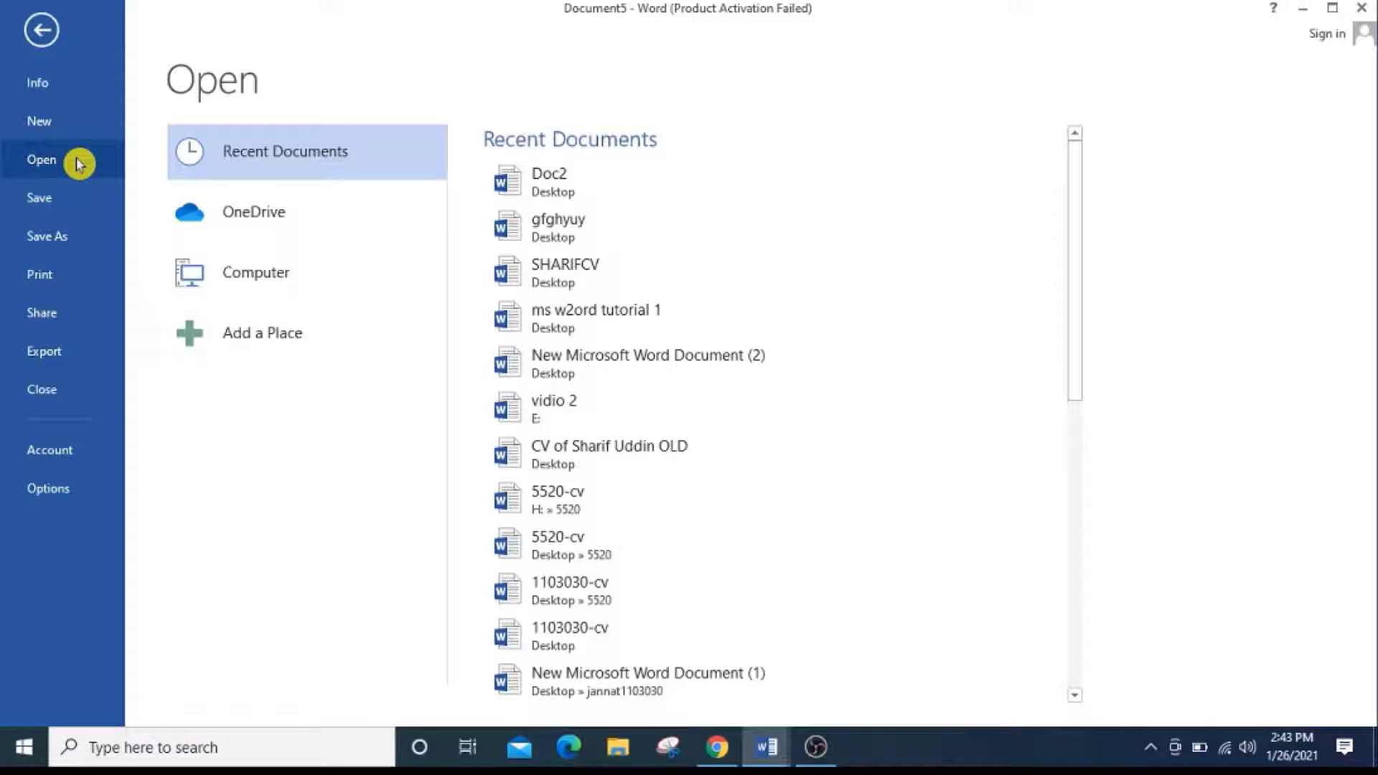
pyautogui.click(71, 190)
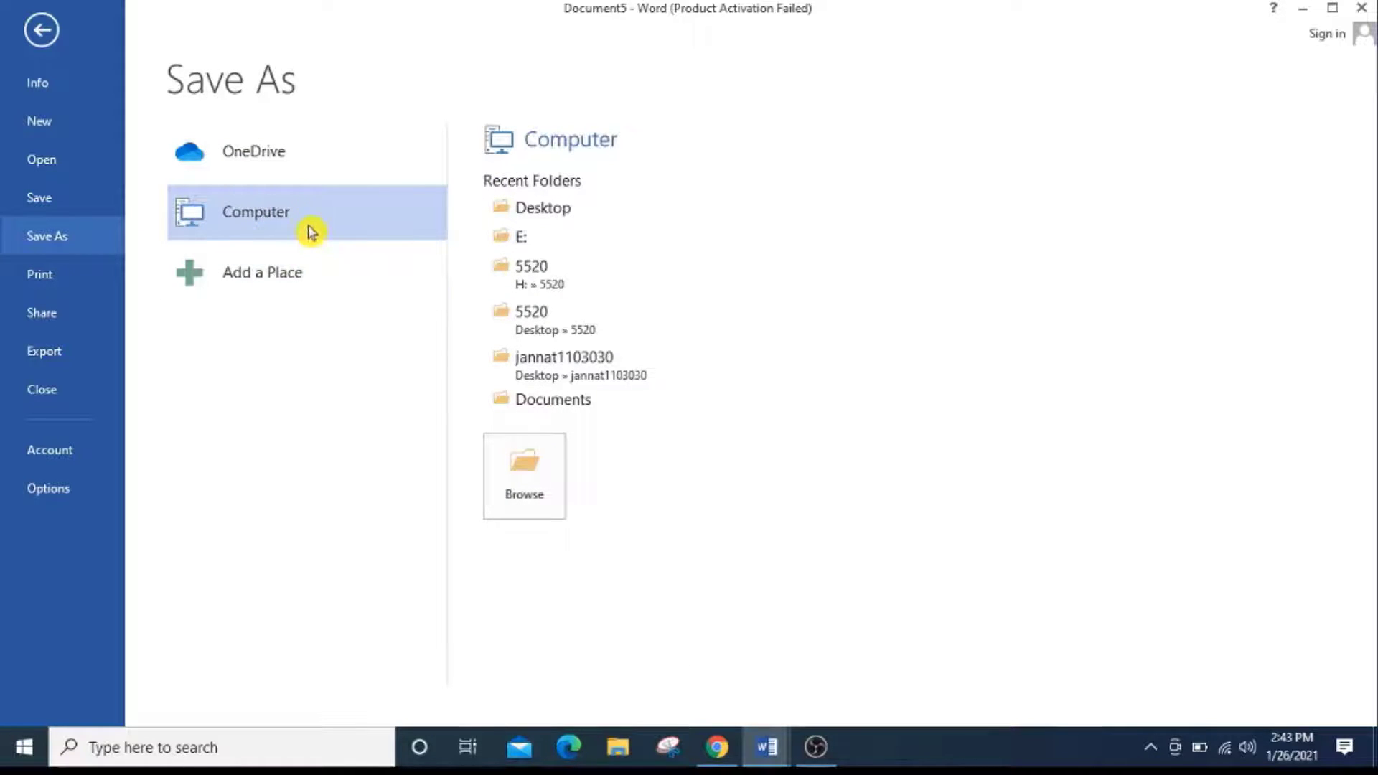
pyautogui.click(531, 471)
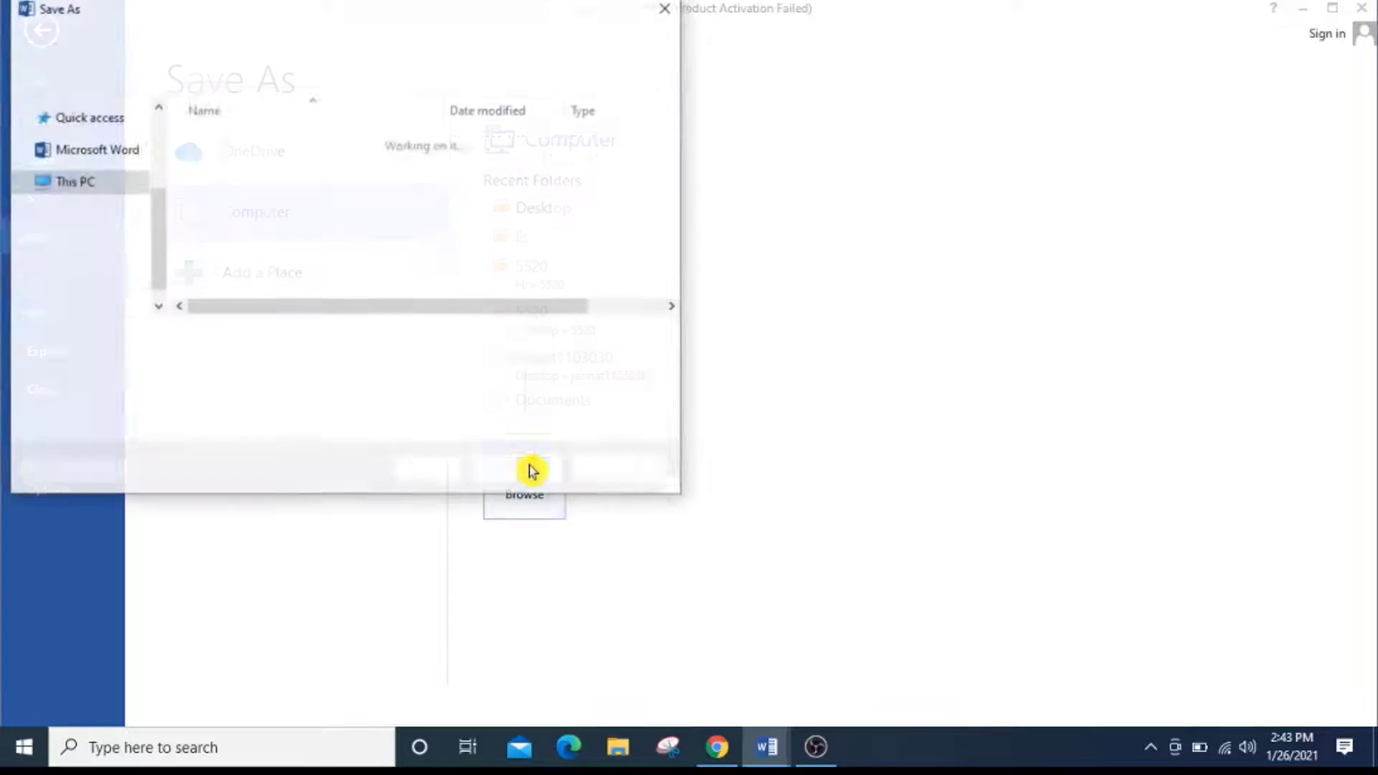
pyautogui.scroll(3, 101, 215)
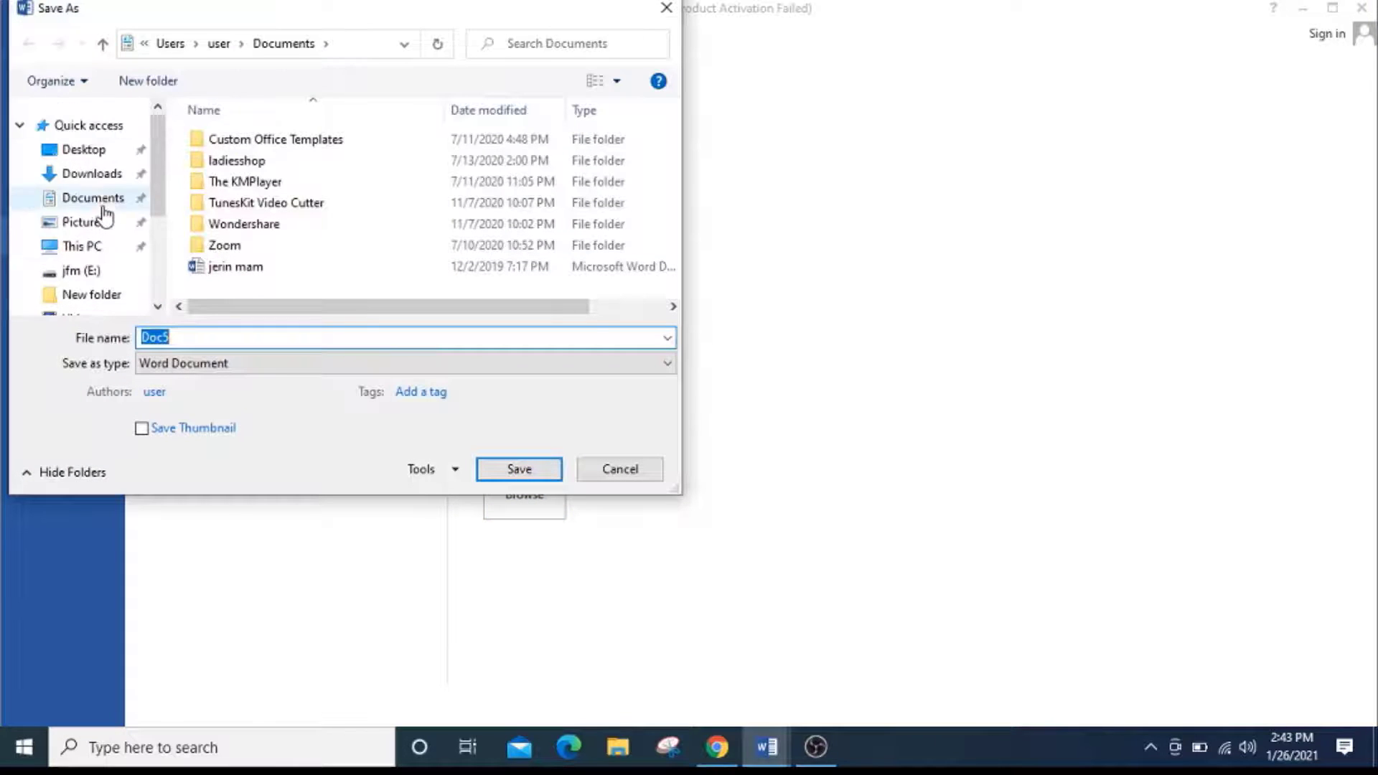
pyautogui.click(86, 149)
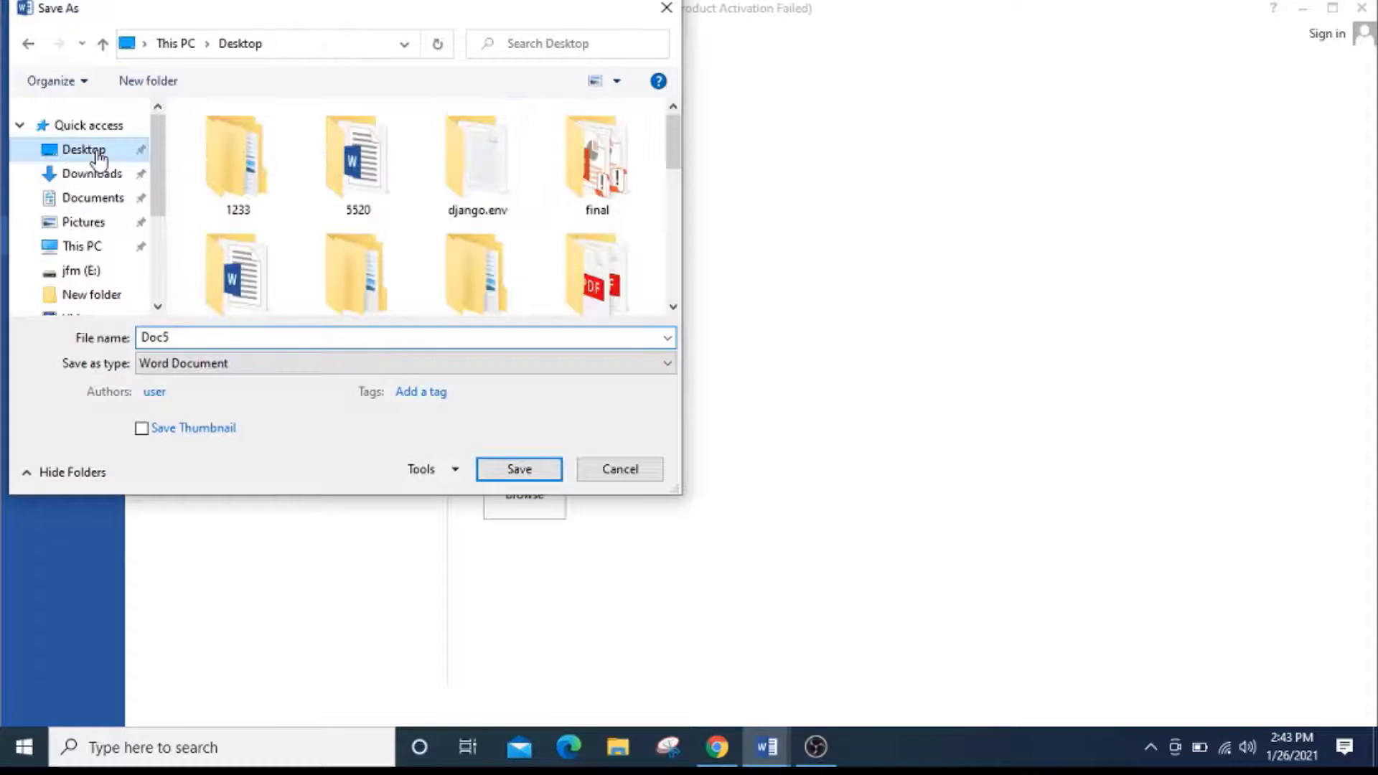
pyautogui.click(239, 334)
pyautogui.doubleClick(242, 341)
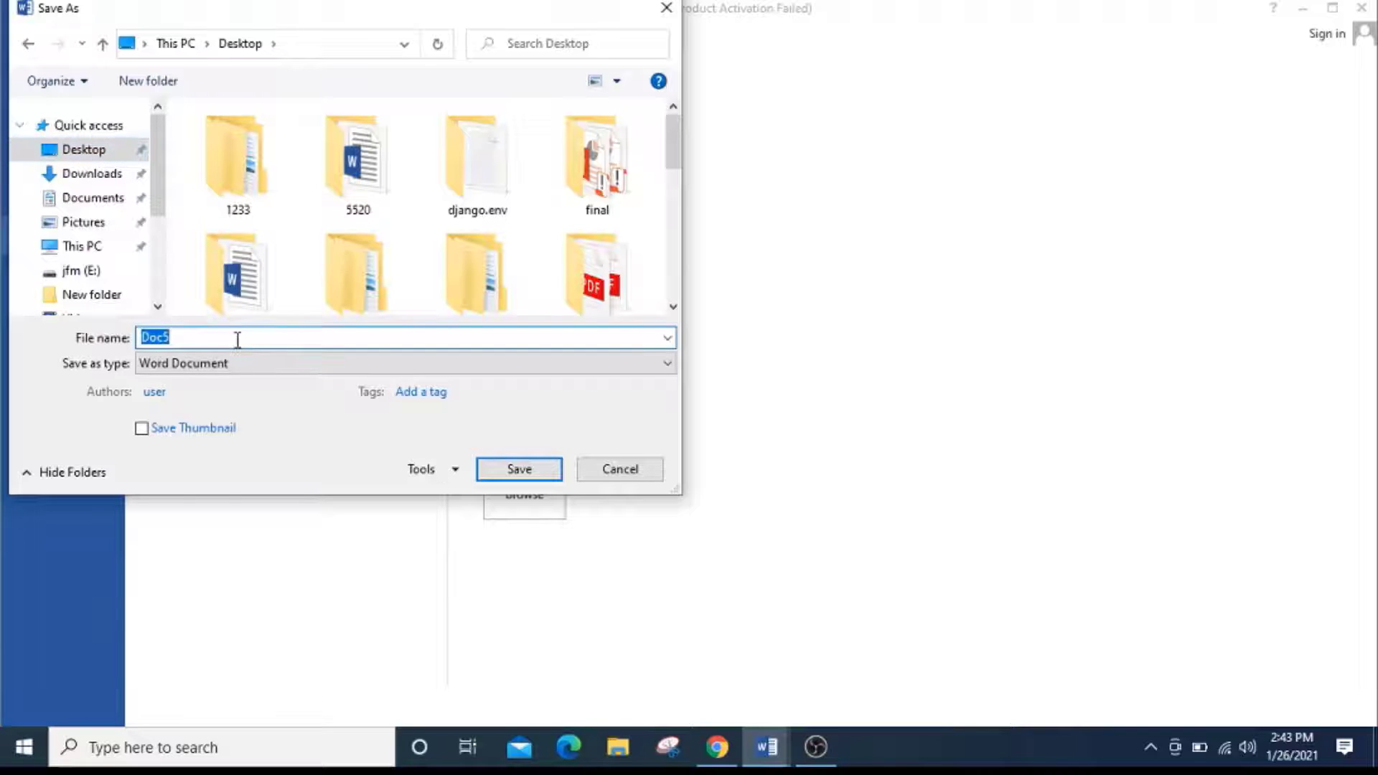
pyautogui.write('middin tutorial 1')
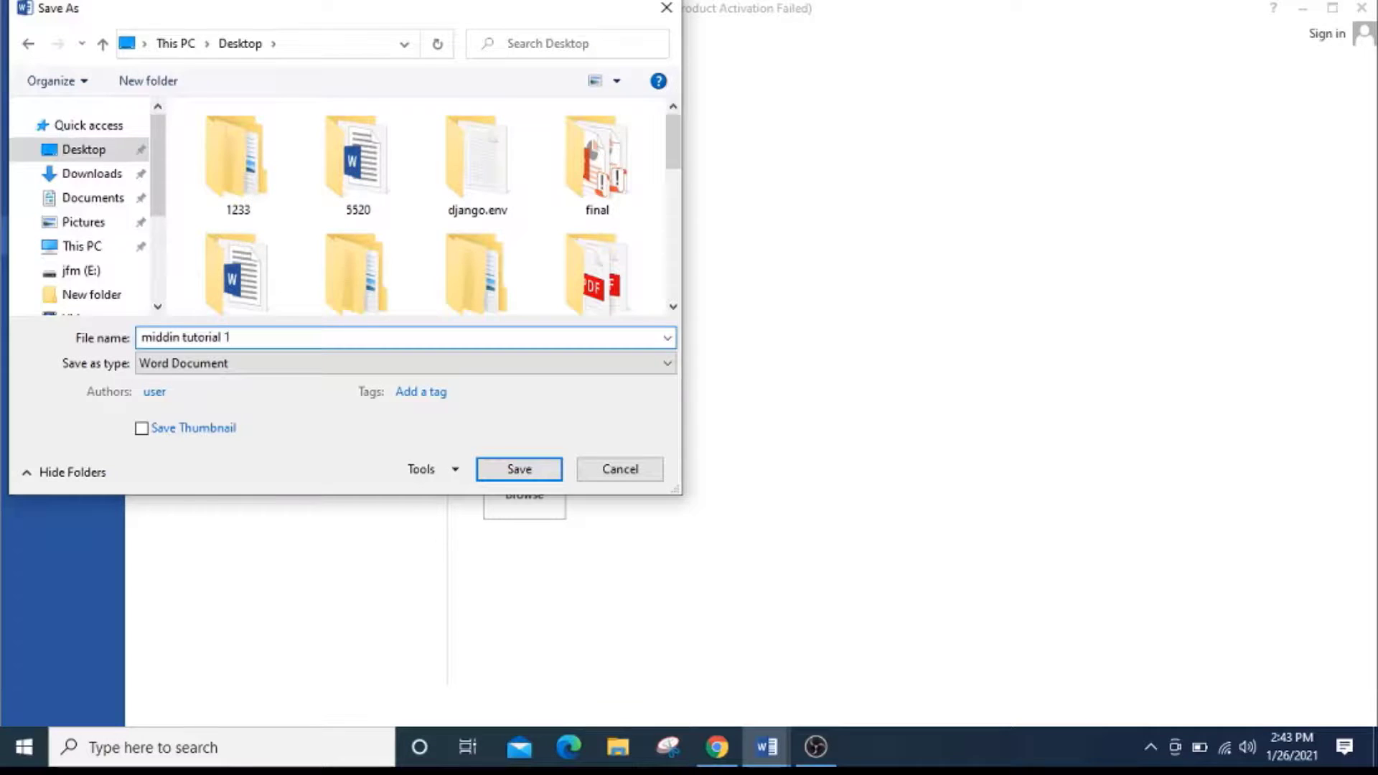
pyautogui.press('Return')
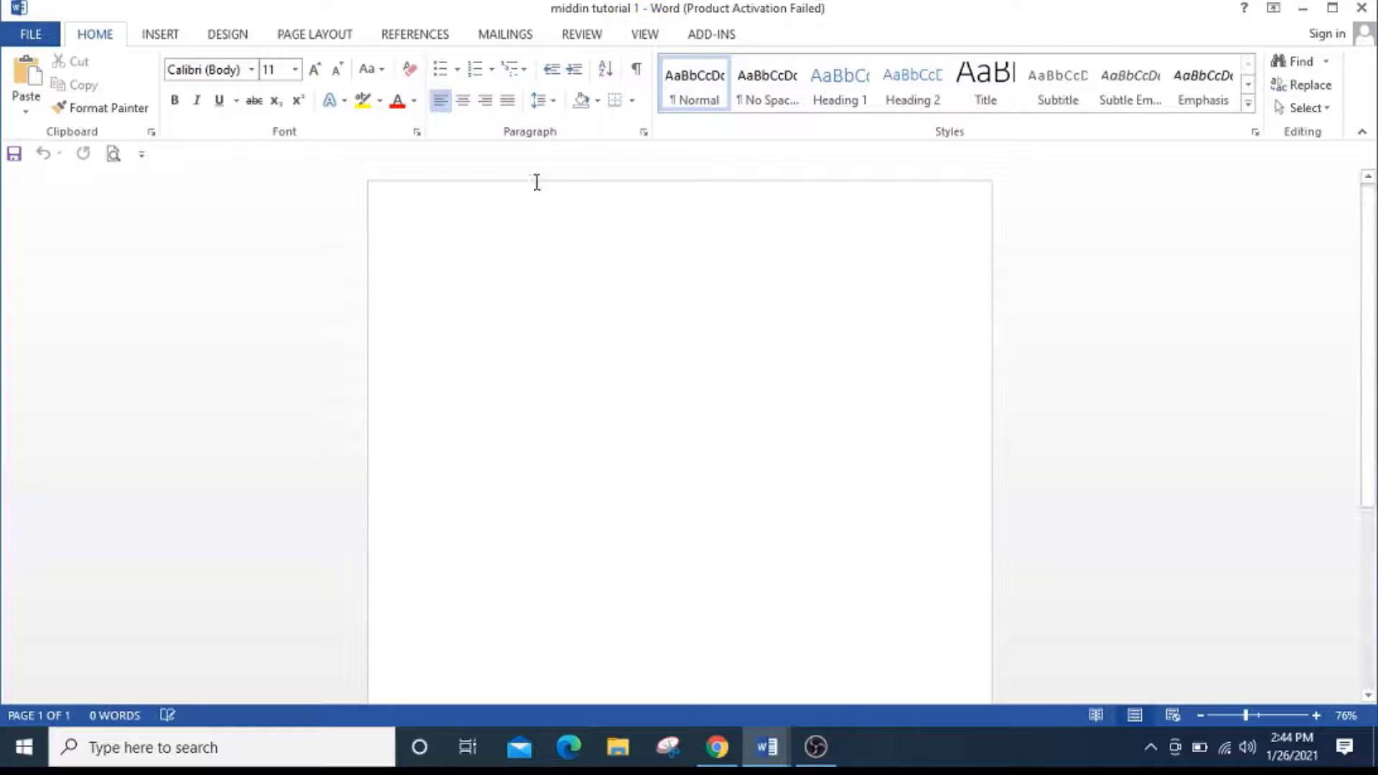
# Look through the preset page margins and open the custom margin settings.
pyautogui.click(316, 36)
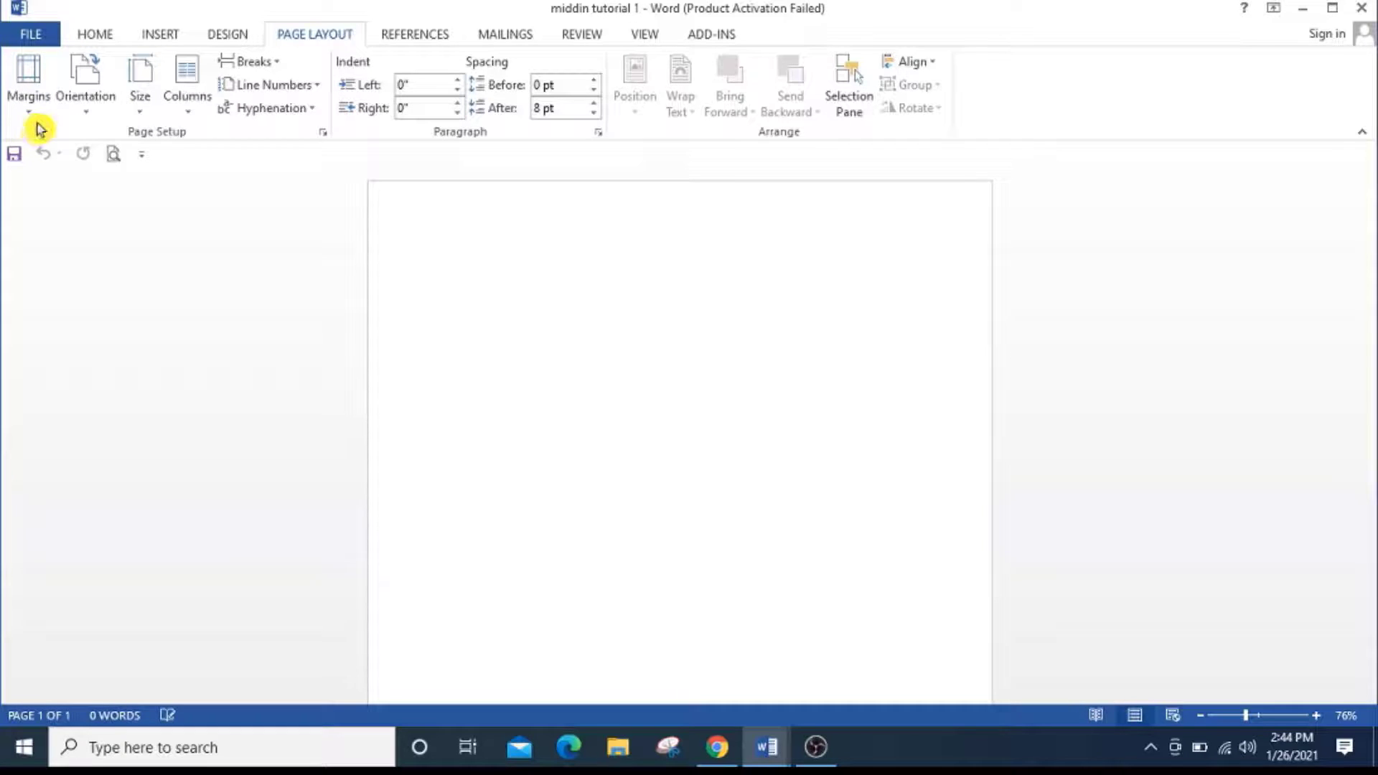
pyautogui.click(36, 90)
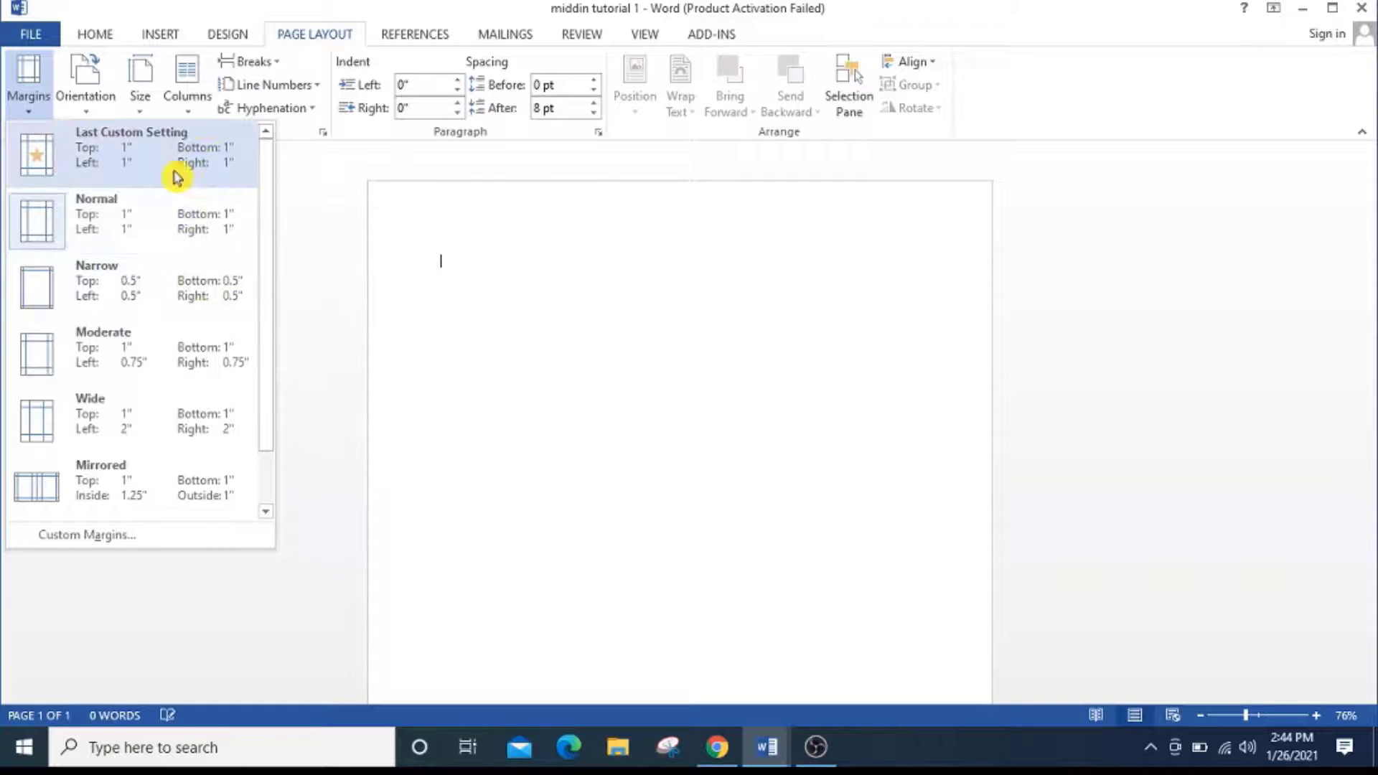
pyautogui.scroll(-1, 273, 366)
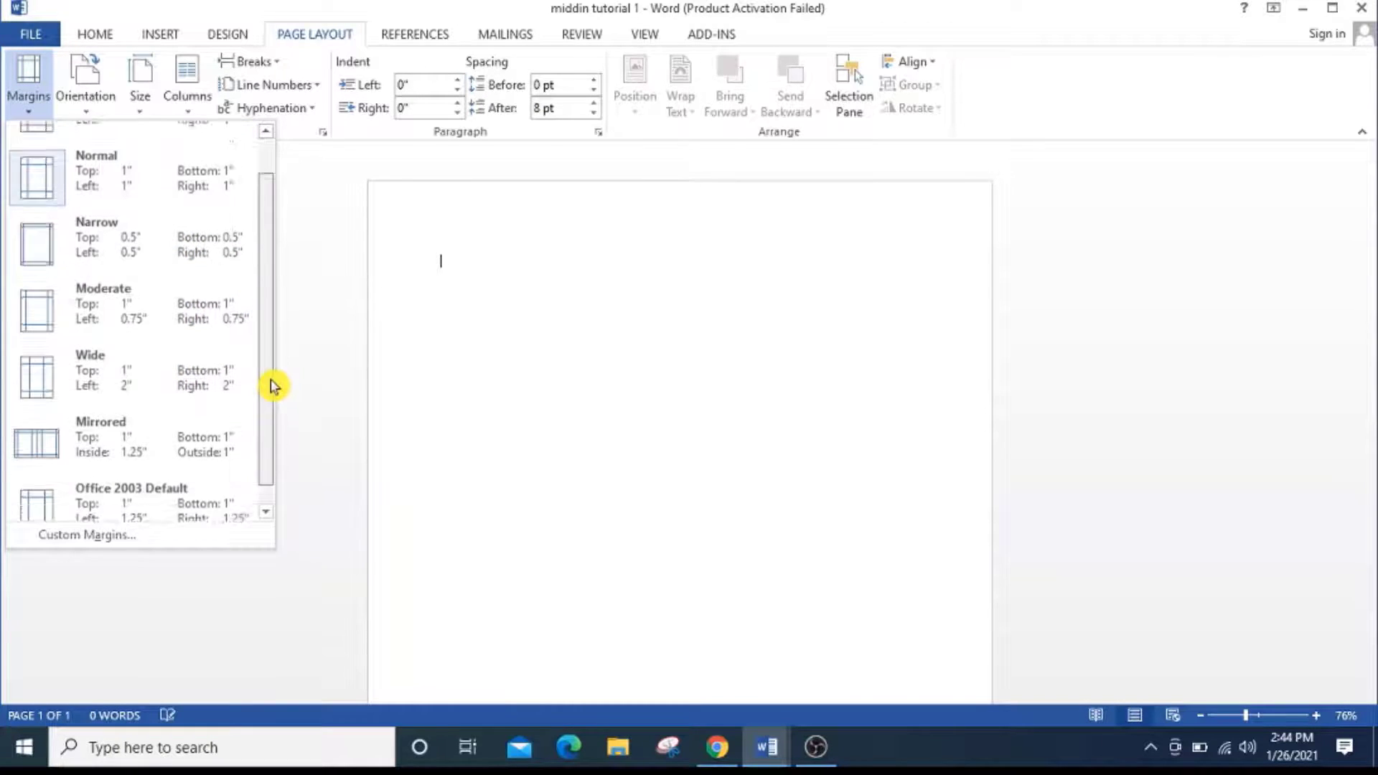
pyautogui.click(217, 540)
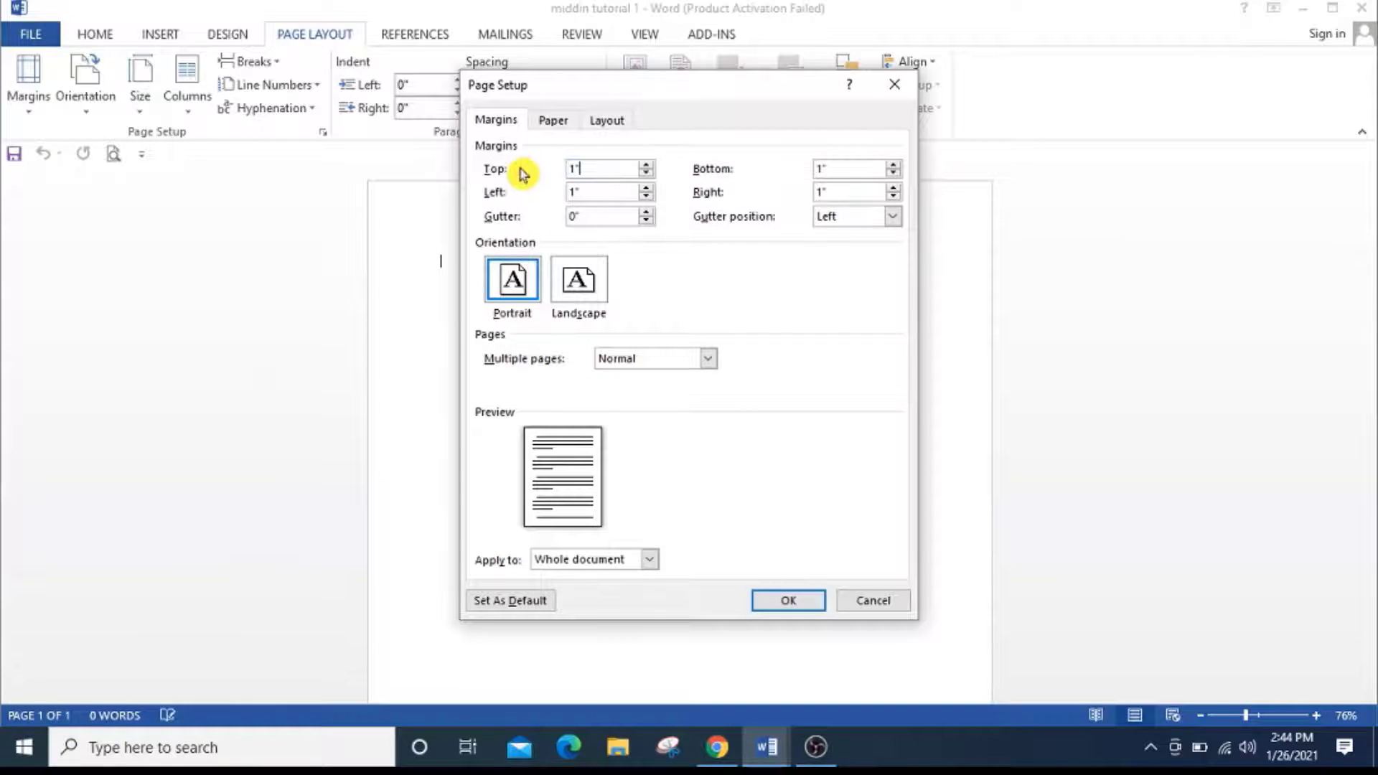
# Try to set the top margin to 1"2 and the left margin to 1.5".
pyautogui.write('2')
pyautogui.click(596, 192)
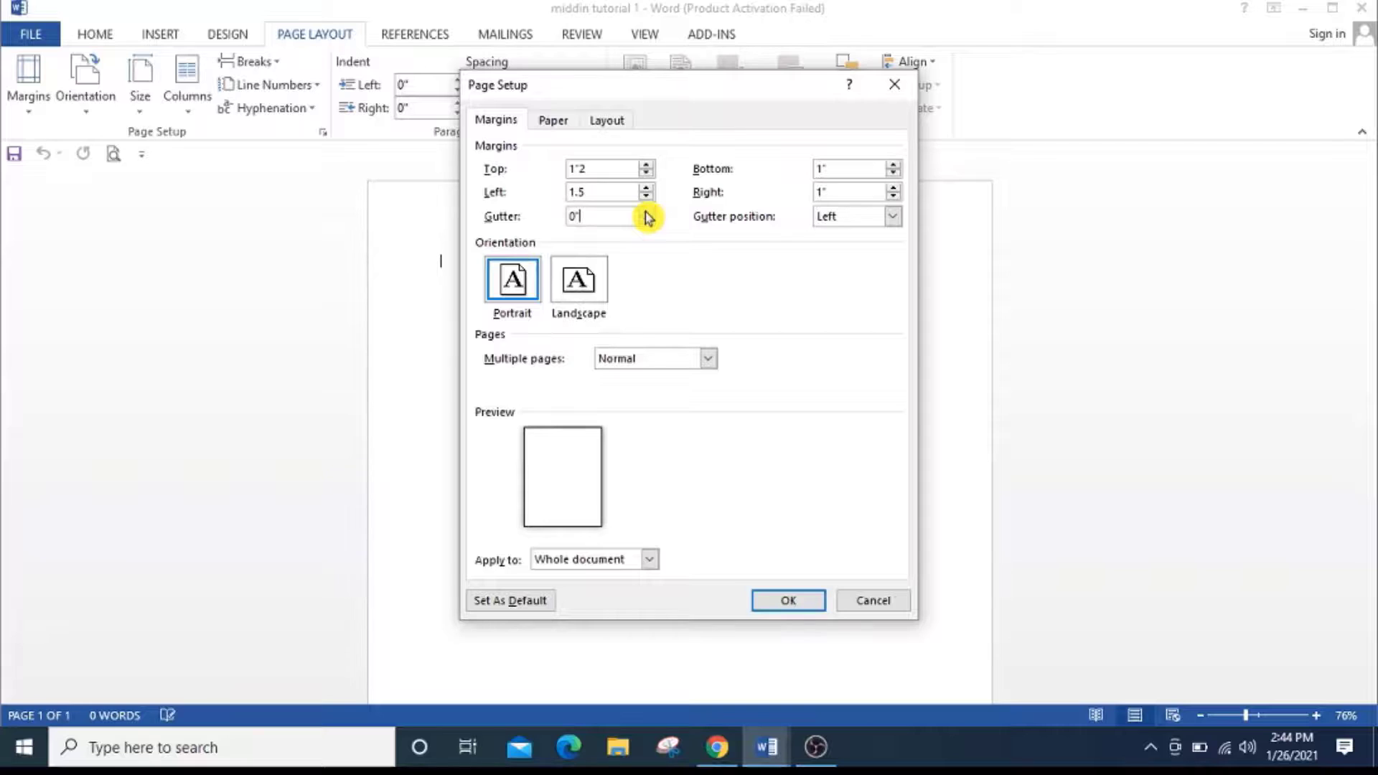
pyautogui.click(615, 191)
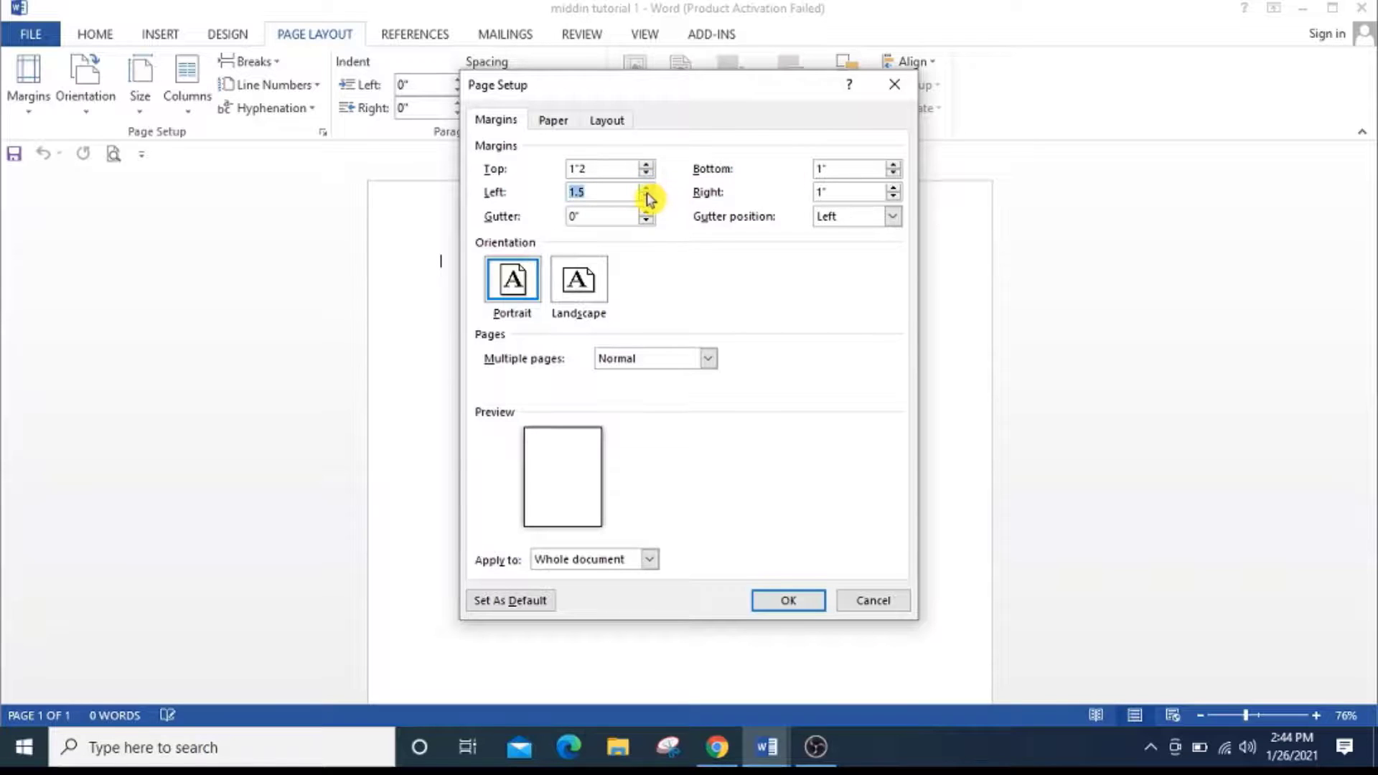
pyautogui.click(646, 188)
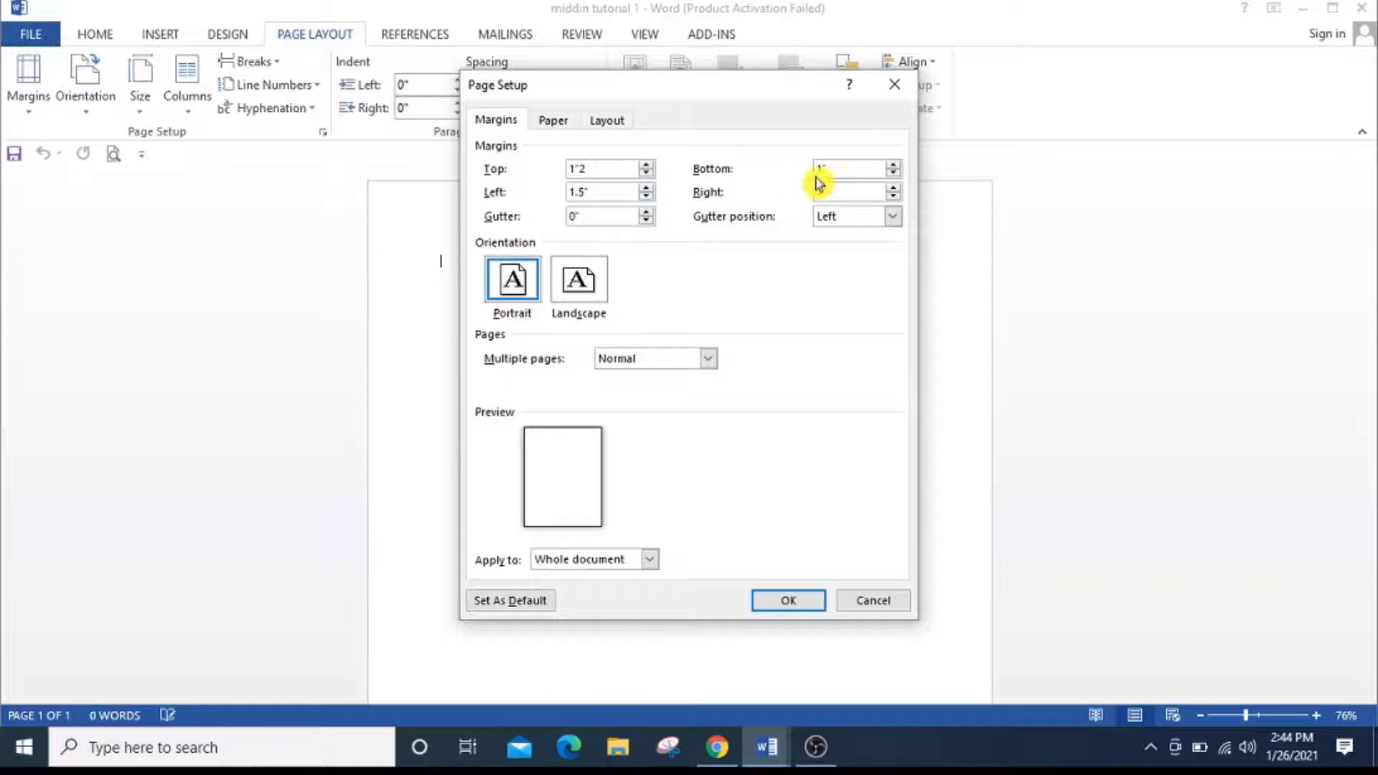
# Set the bottom margin to 1.1" and the right margin to 1", and try to apply the page setup.
pyautogui.click(894, 165)
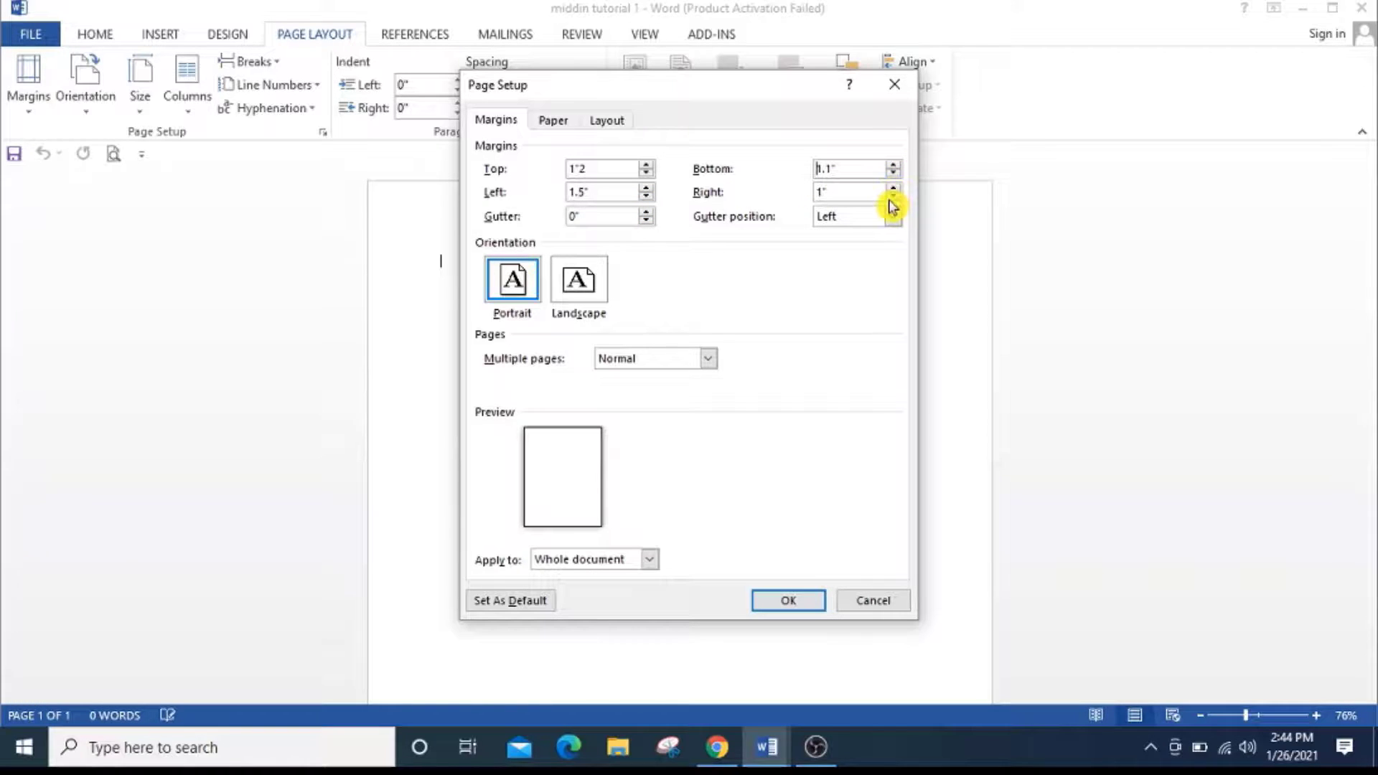
pyautogui.click(892, 196)
pyautogui.click(893, 188)
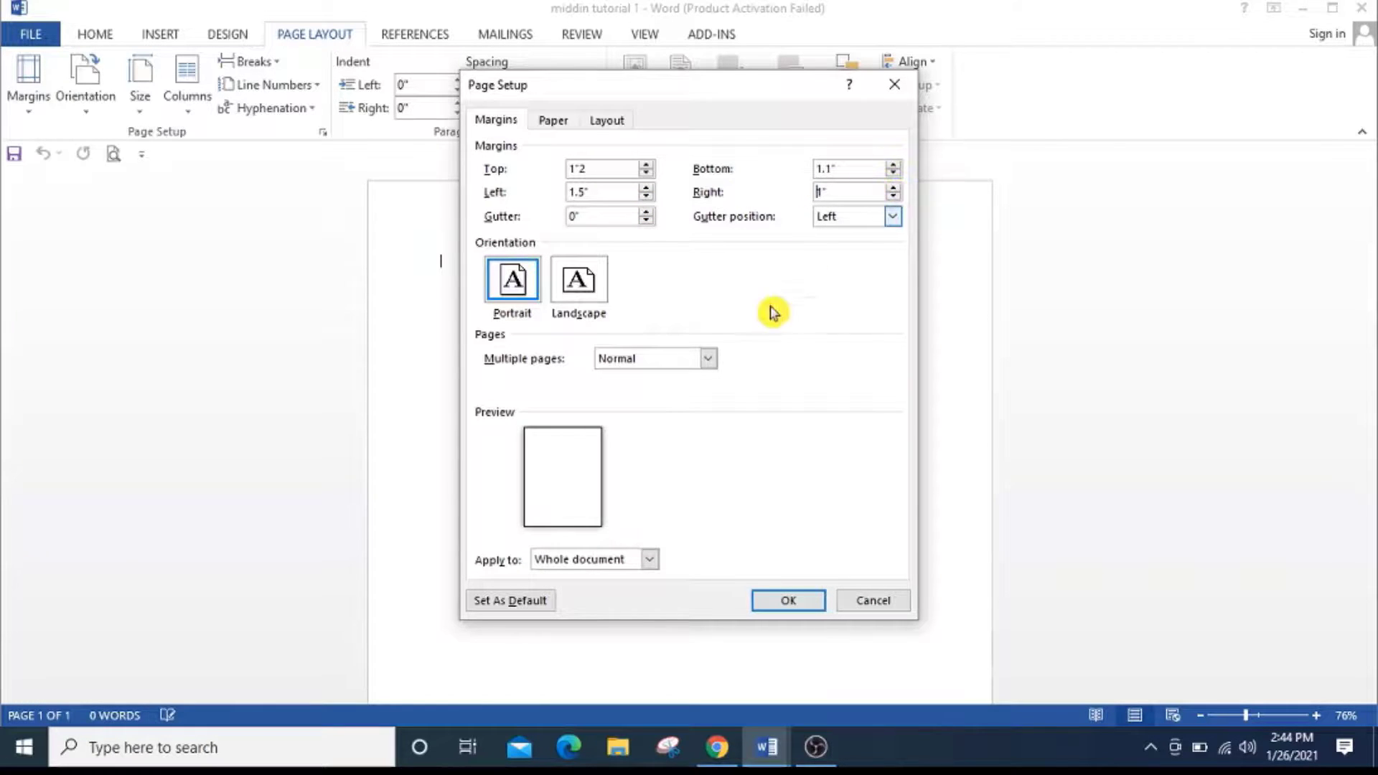
pyautogui.click(790, 603)
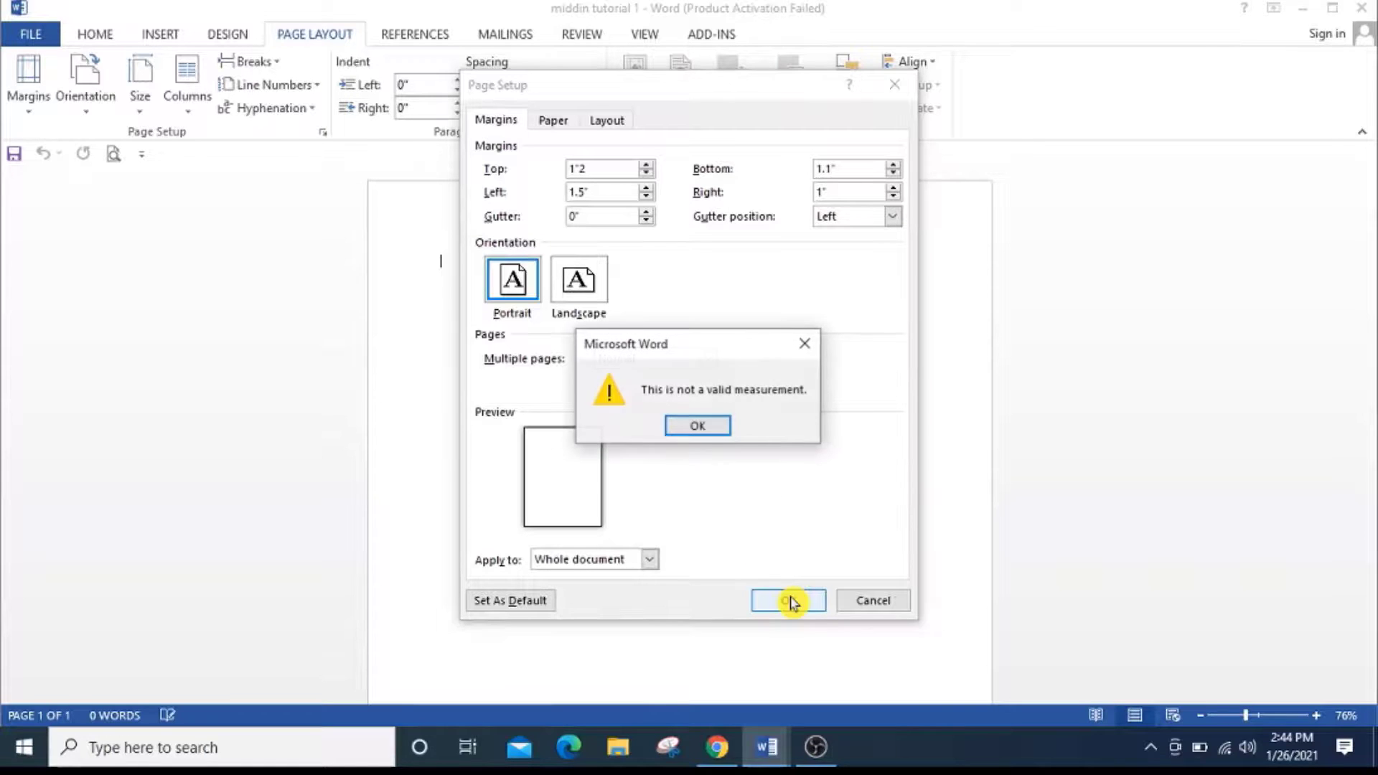
pyautogui.click(700, 427)
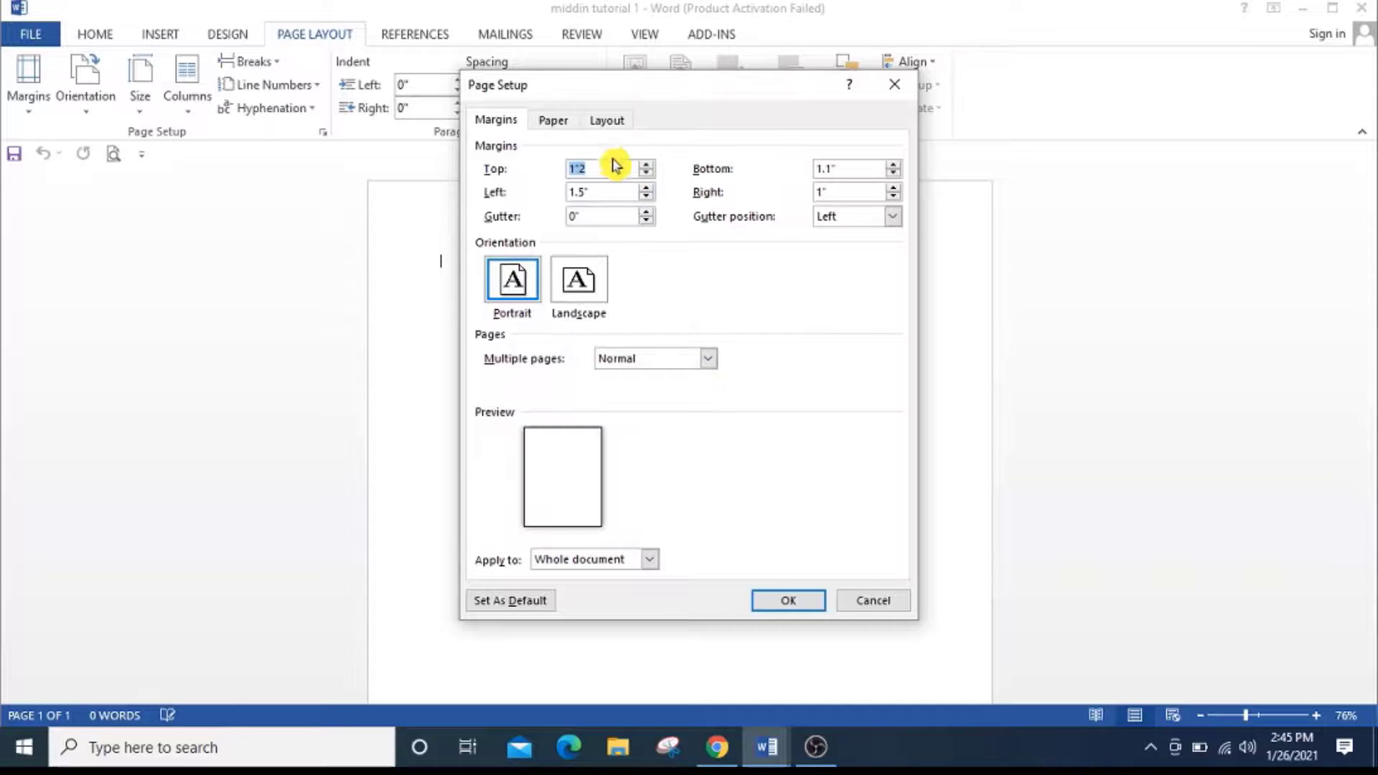
# Set the left and top margins to 1" and apply the page setup to the whole document.
pyautogui.click(646, 197)
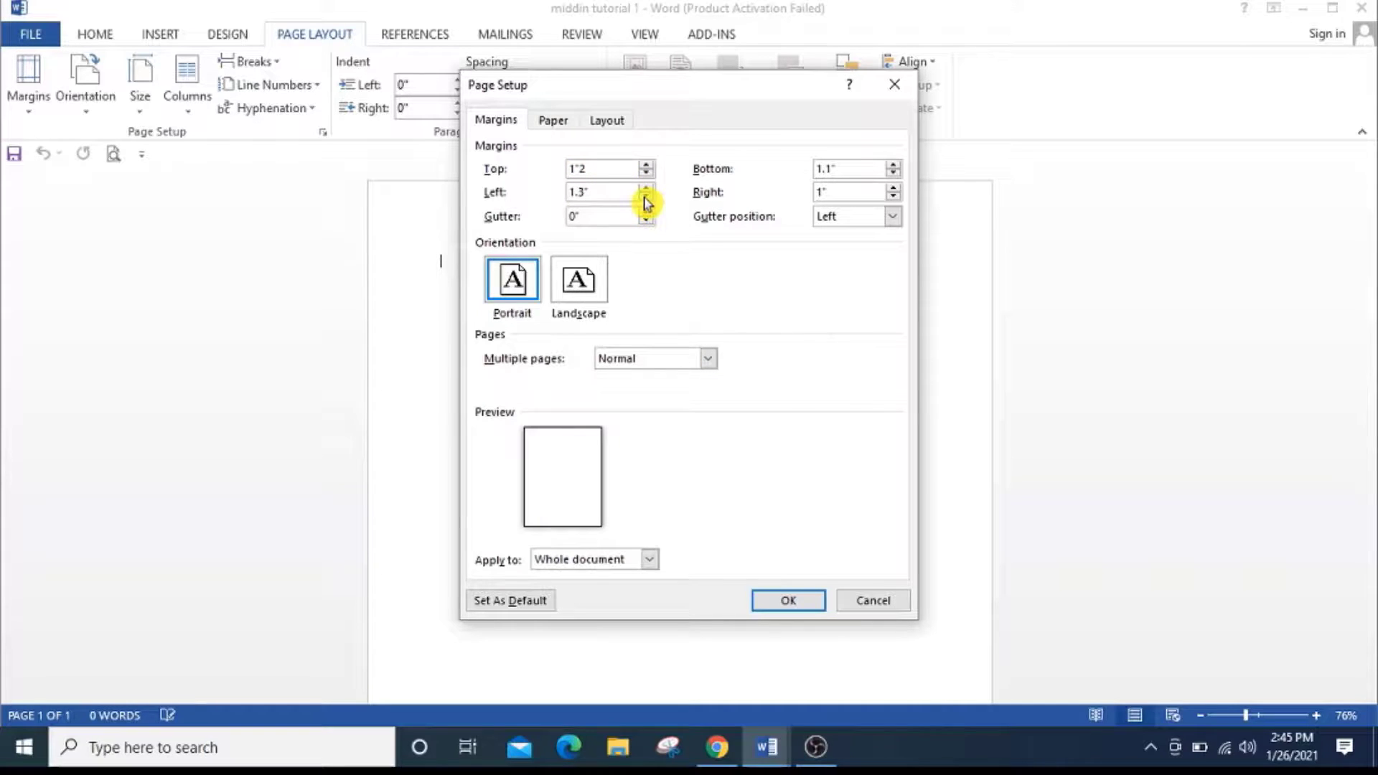
pyautogui.click(646, 173)
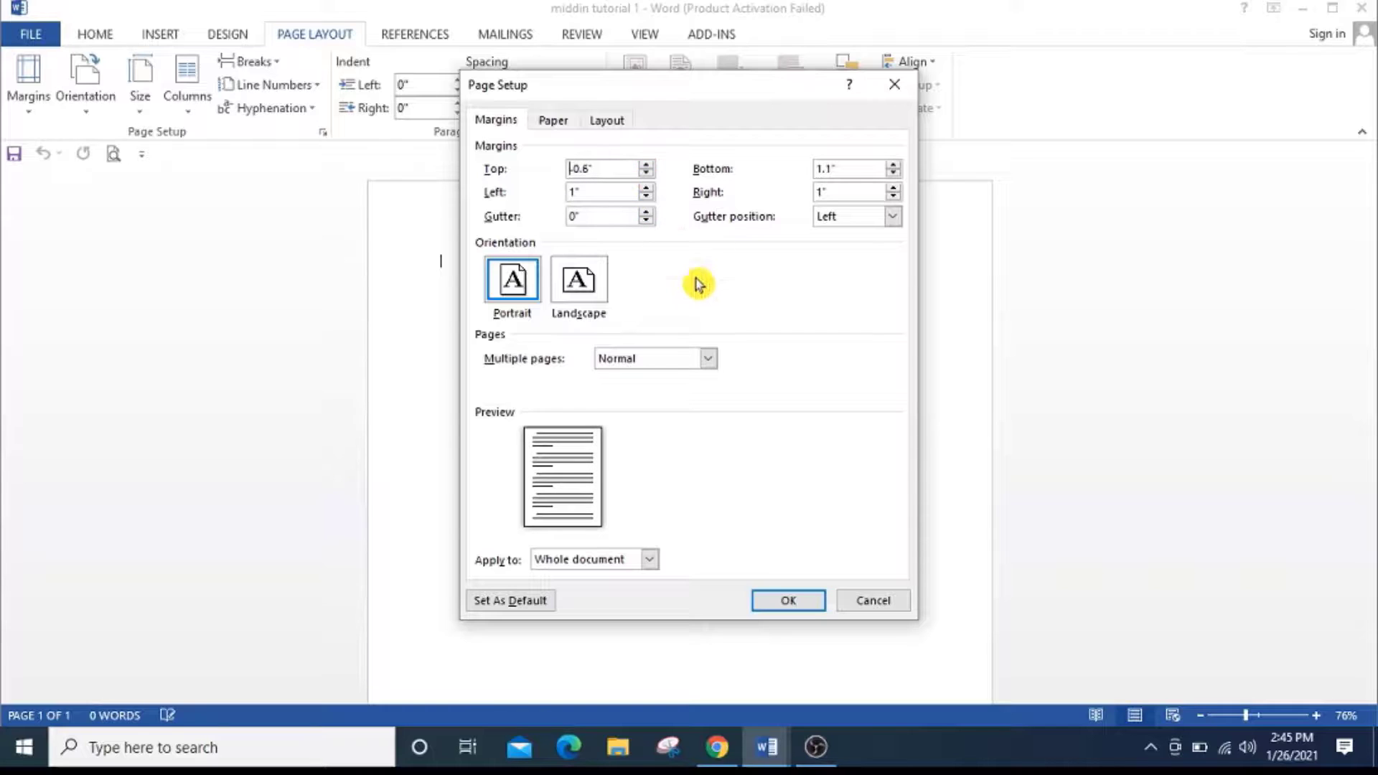
pyautogui.click(647, 173)
pyautogui.click(646, 173)
pyautogui.click(647, 173)
pyautogui.click(646, 173)
pyautogui.click(647, 173)
pyautogui.click(647, 173)
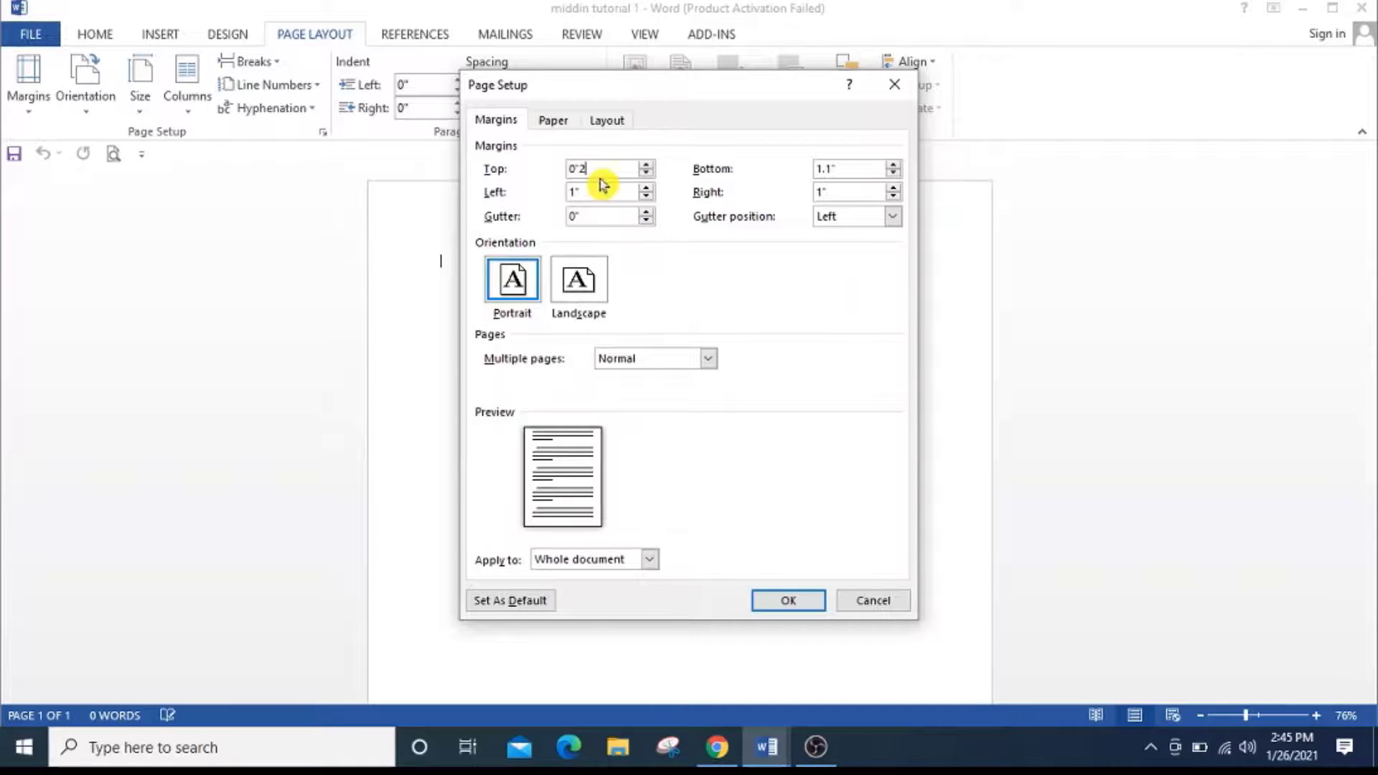
pyautogui.moveTo(595, 170); pyautogui.dragTo(490, 170)
pyautogui.write('1')
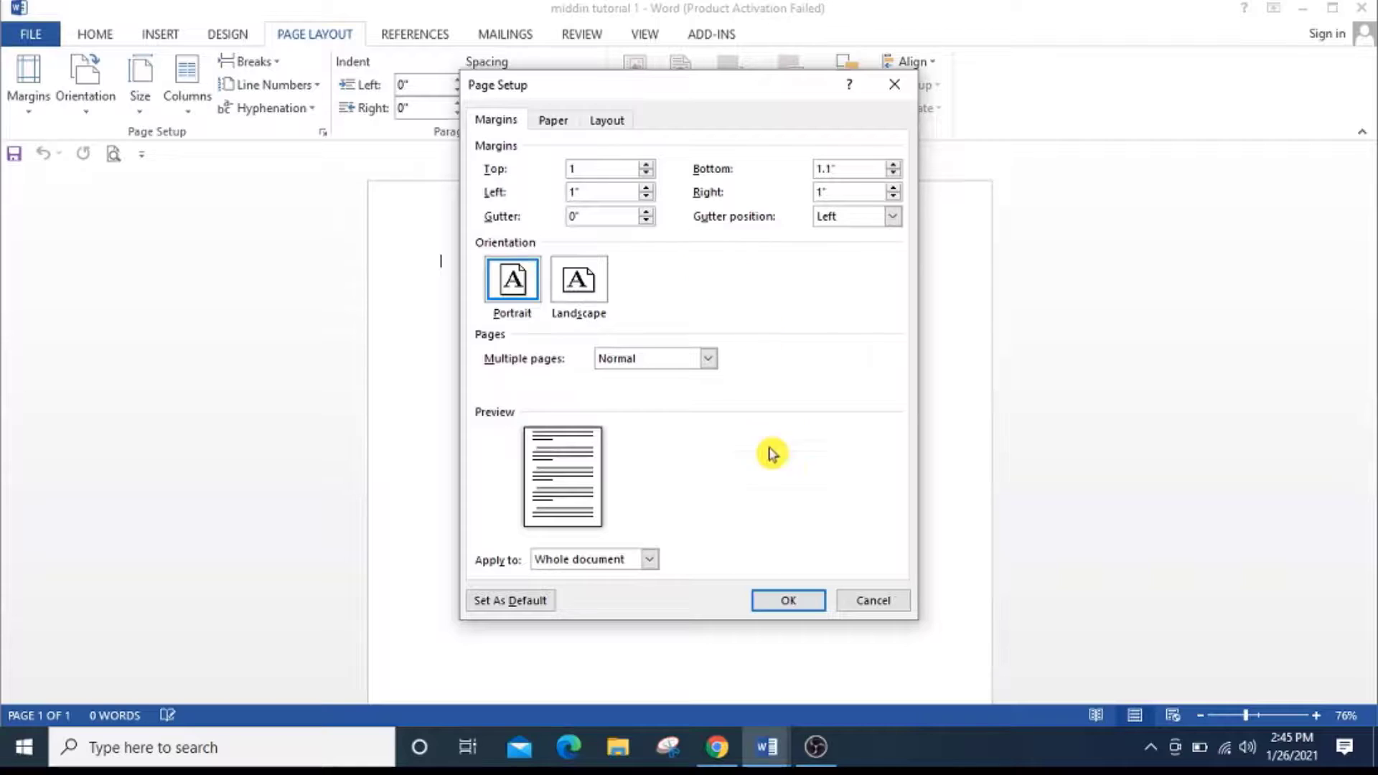
pyautogui.click(789, 601)
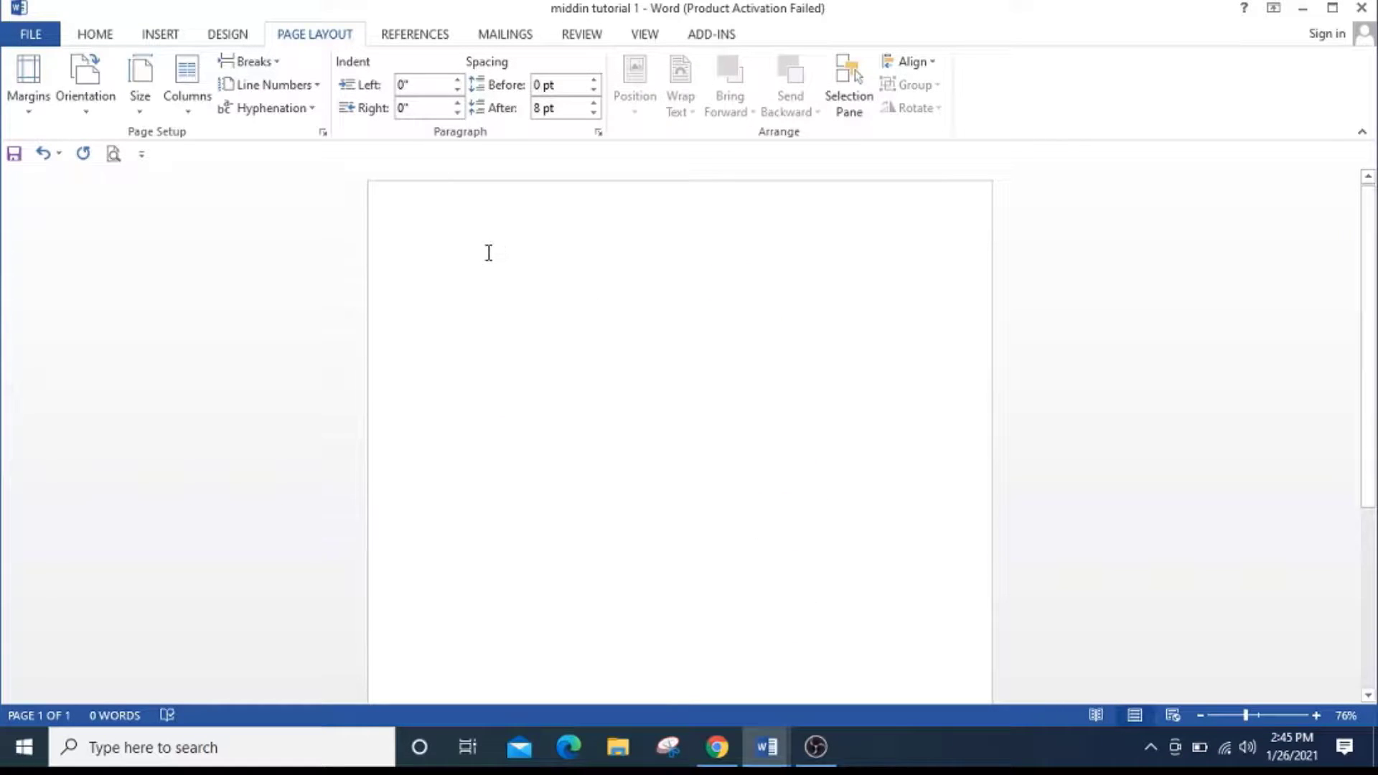
# Set the page orientation to Portrait and the paper size to Letter.
pyautogui.click(86, 114)
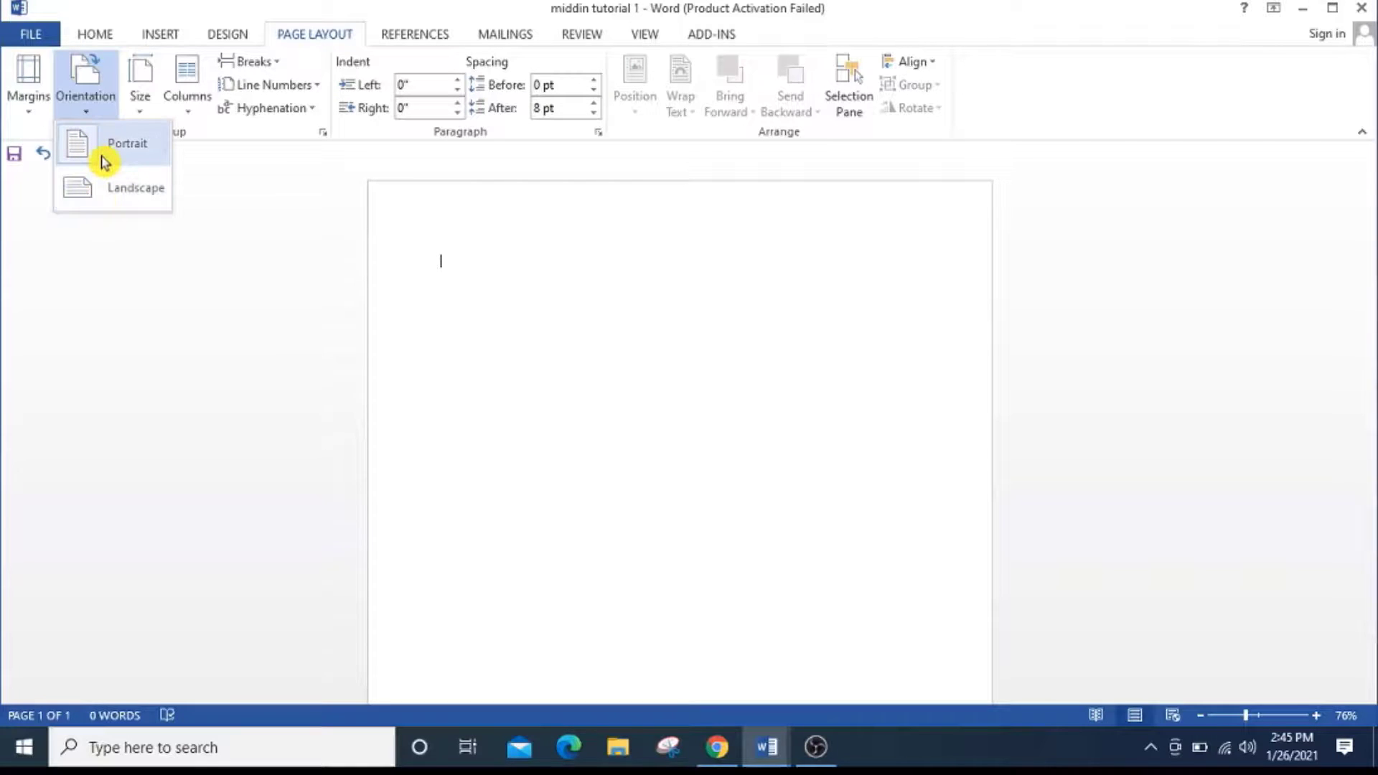
pyautogui.click(104, 159)
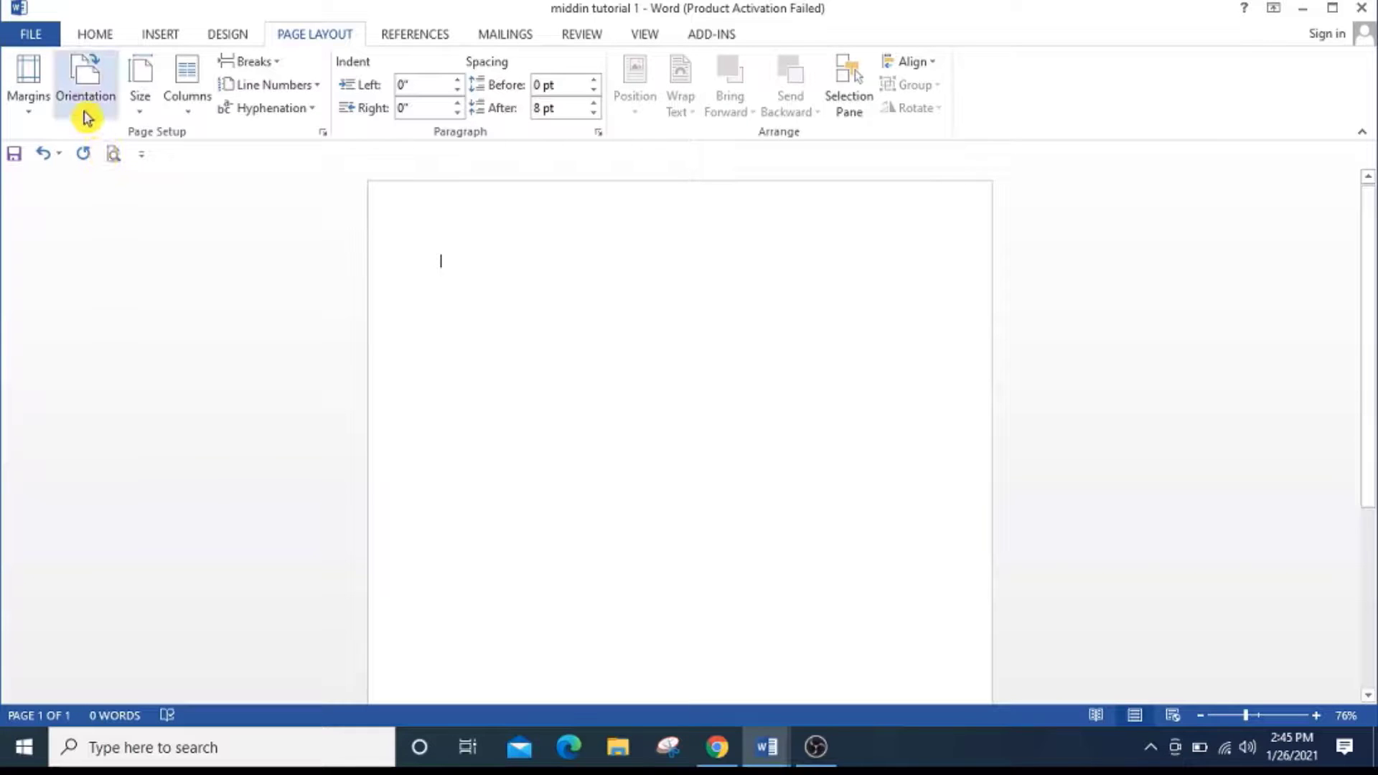
pyautogui.click(146, 120)
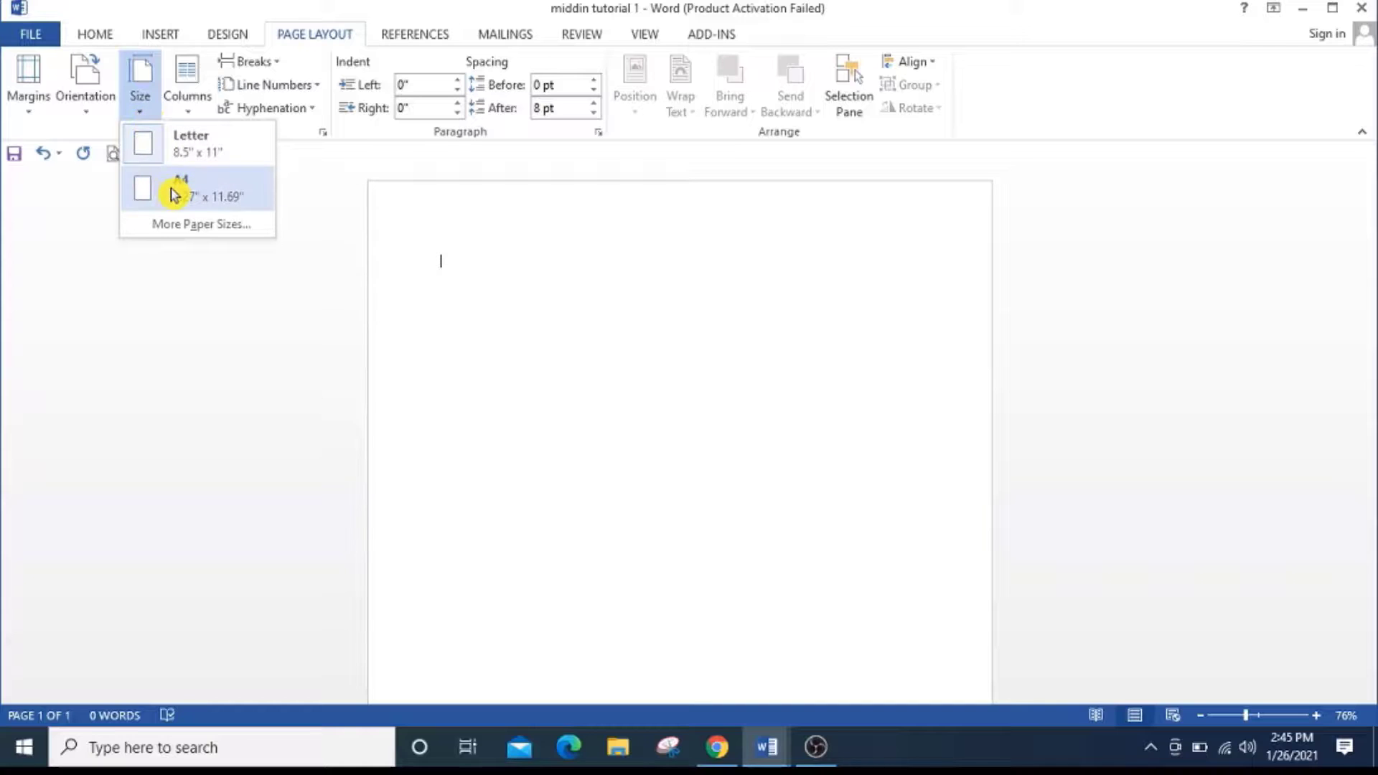
pyautogui.click(185, 155)
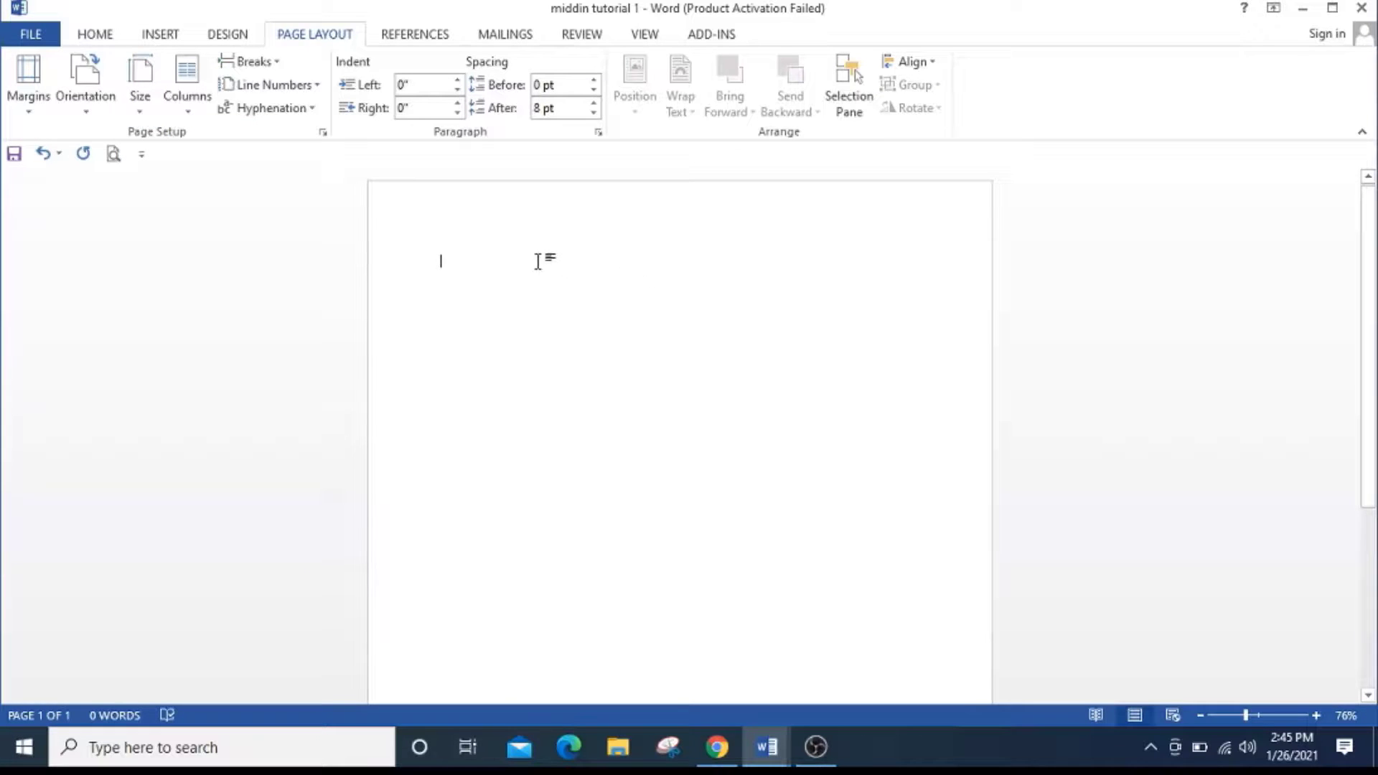
pyautogui.click(191, 117)
pyautogui.click(191, 117)
# Switch to the "ms w2ord tutorial 1" document and copy its text from the opening "You may be wondering" through "(what you see is what you get)" before the page break.
pyautogui.moveTo(773, 748)
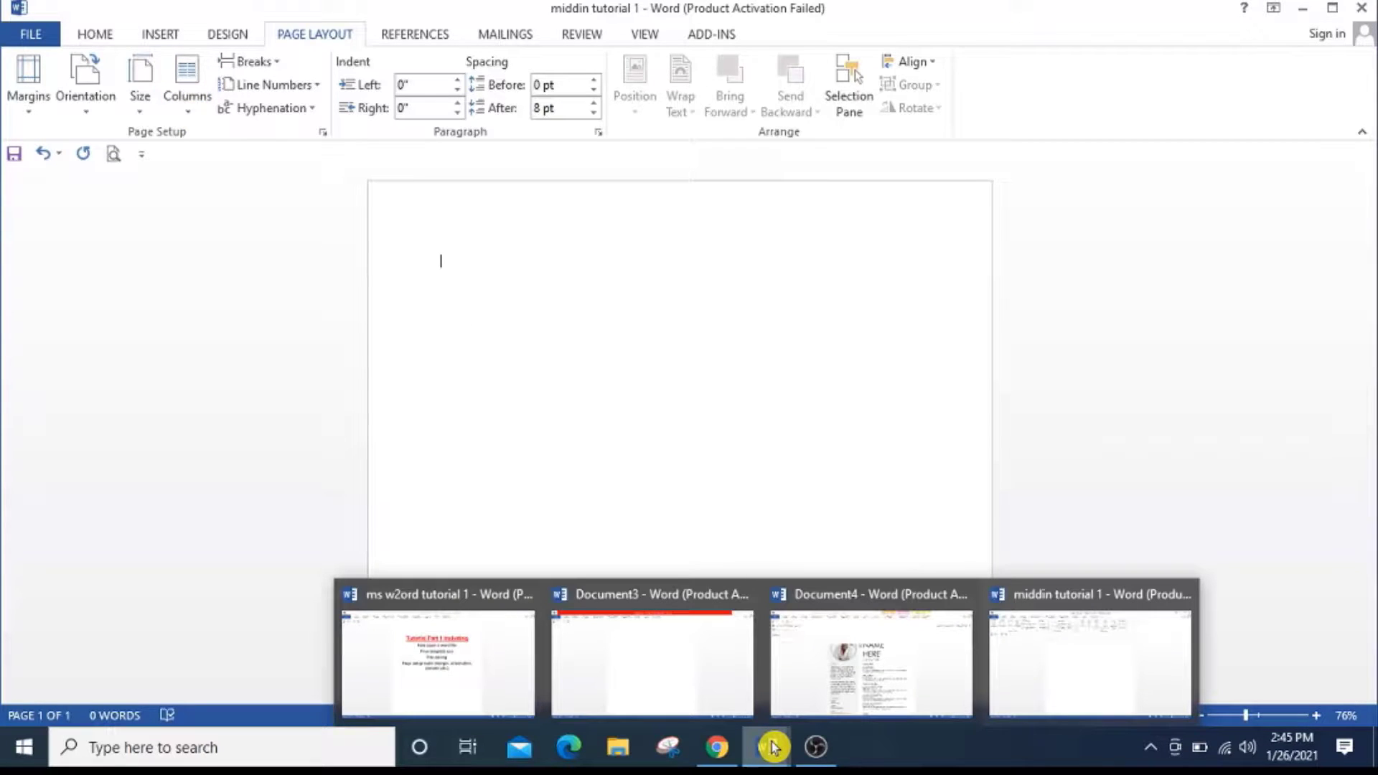
pyautogui.click(514, 693)
pyautogui.scroll(8, 617, 560)
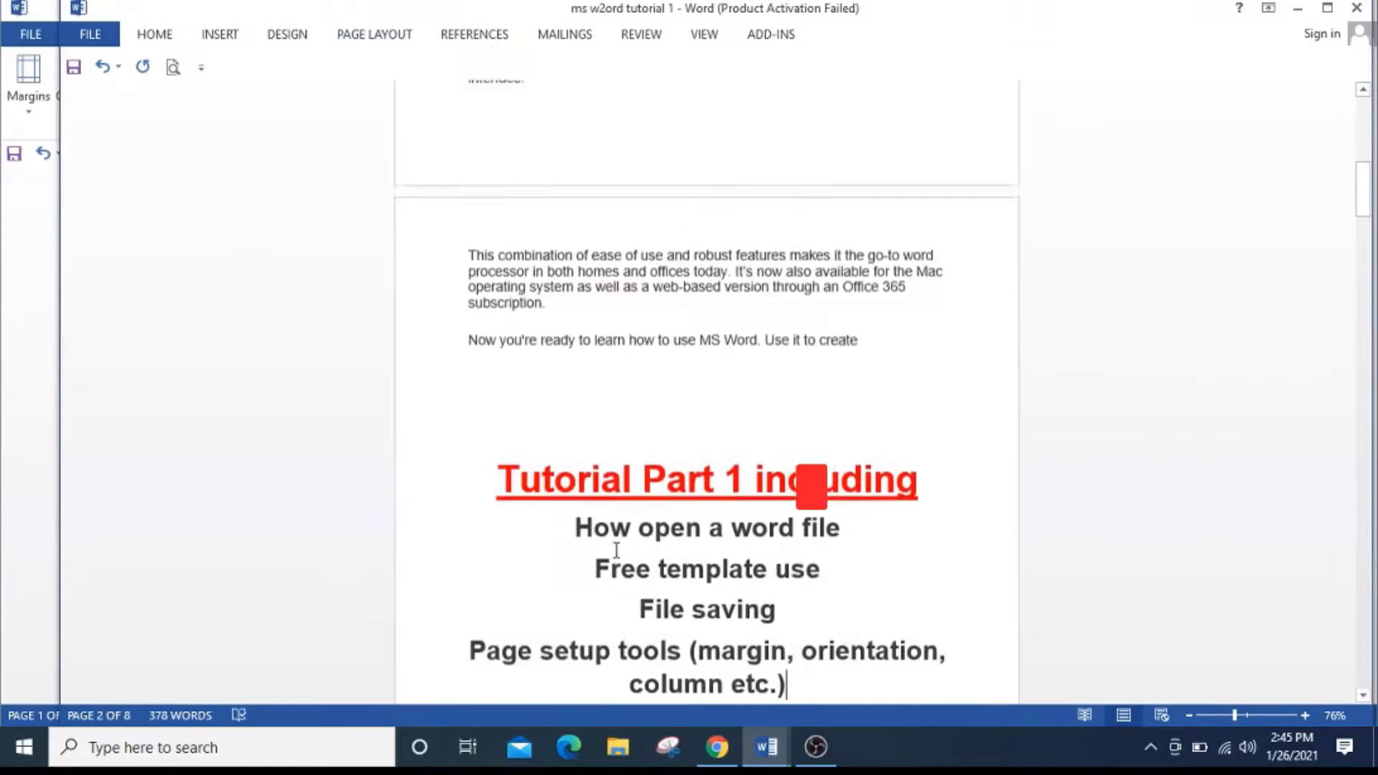
pyautogui.doubleClick(628, 544)
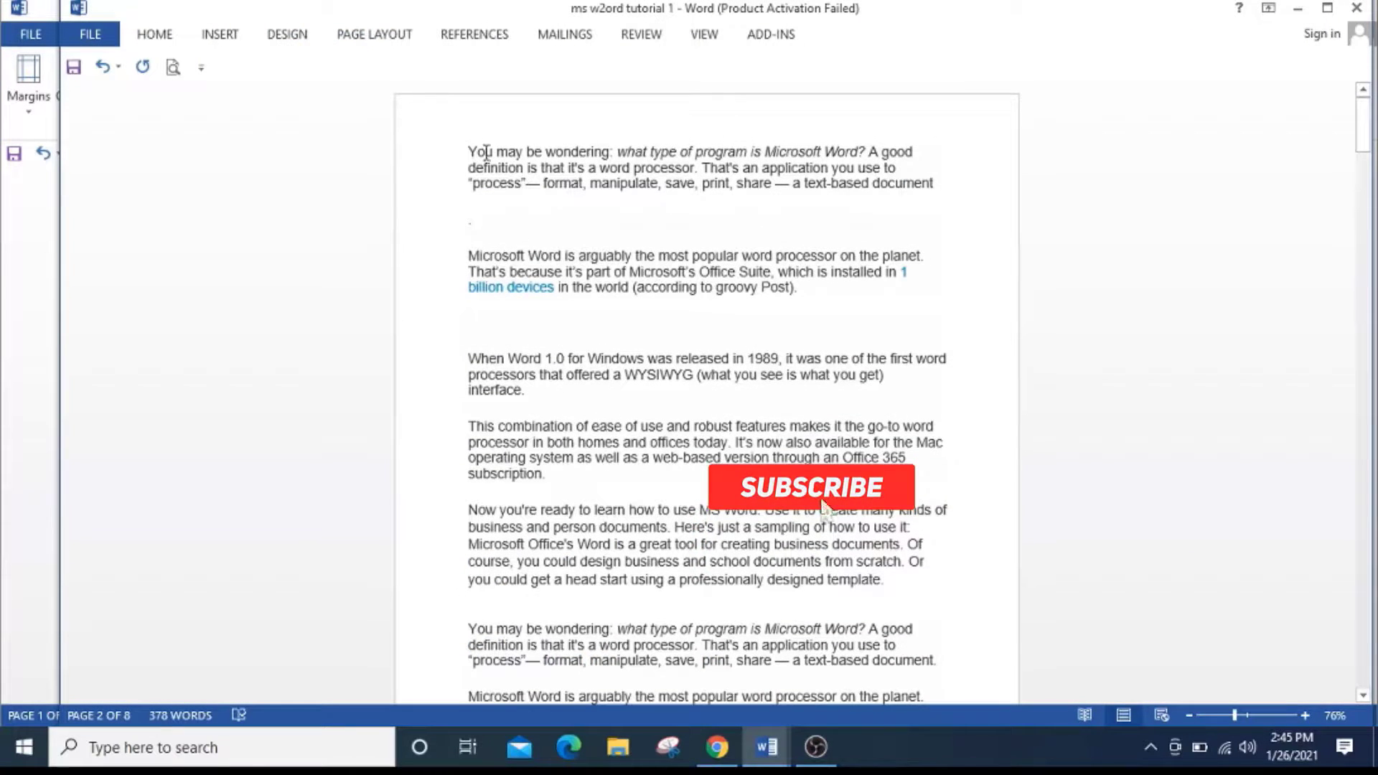
pyautogui.moveTo(471, 152); pyautogui.dragTo(809, 188)
pyautogui.rightClick(807, 185)
pyautogui.click(852, 224)
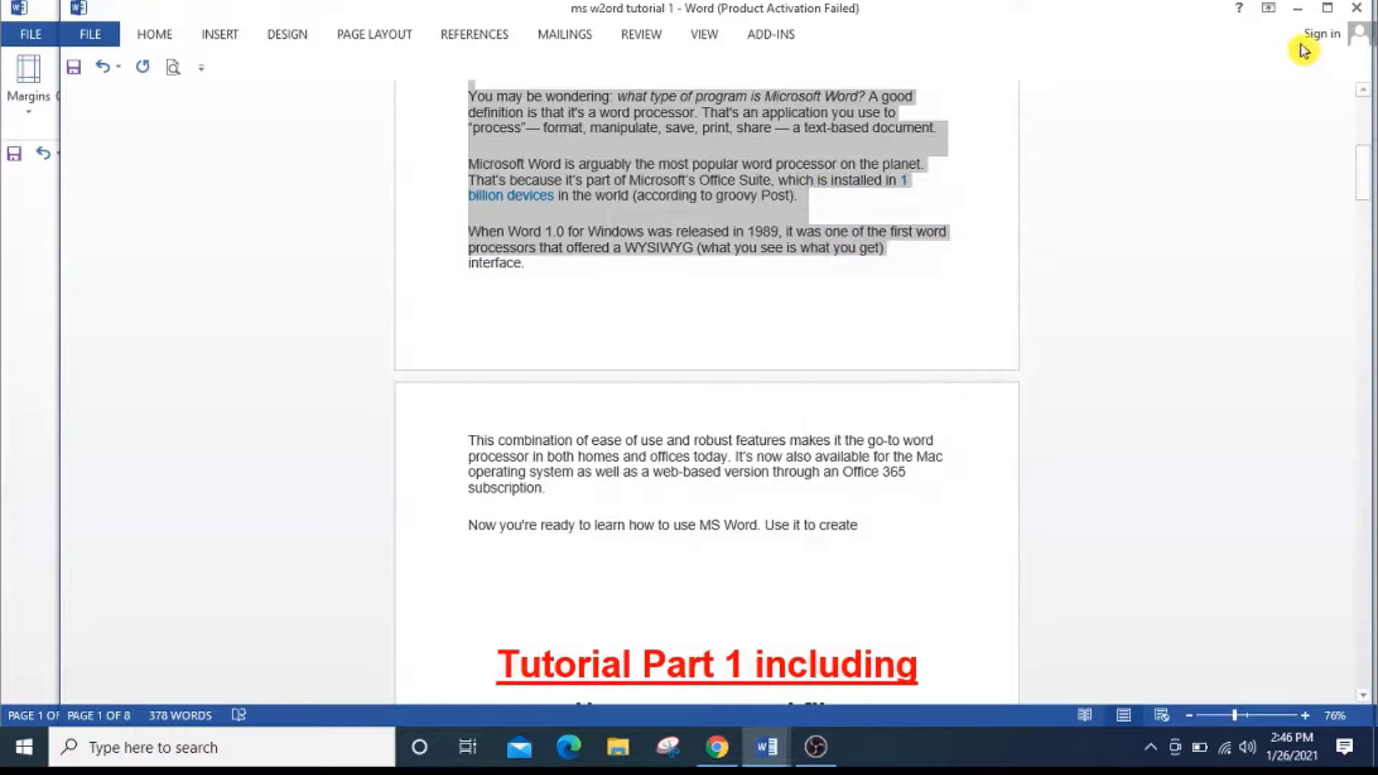
# Return to "middin tutorial 1", paste the copied text onto the blank page and look it over.
pyautogui.click(1296, 7)
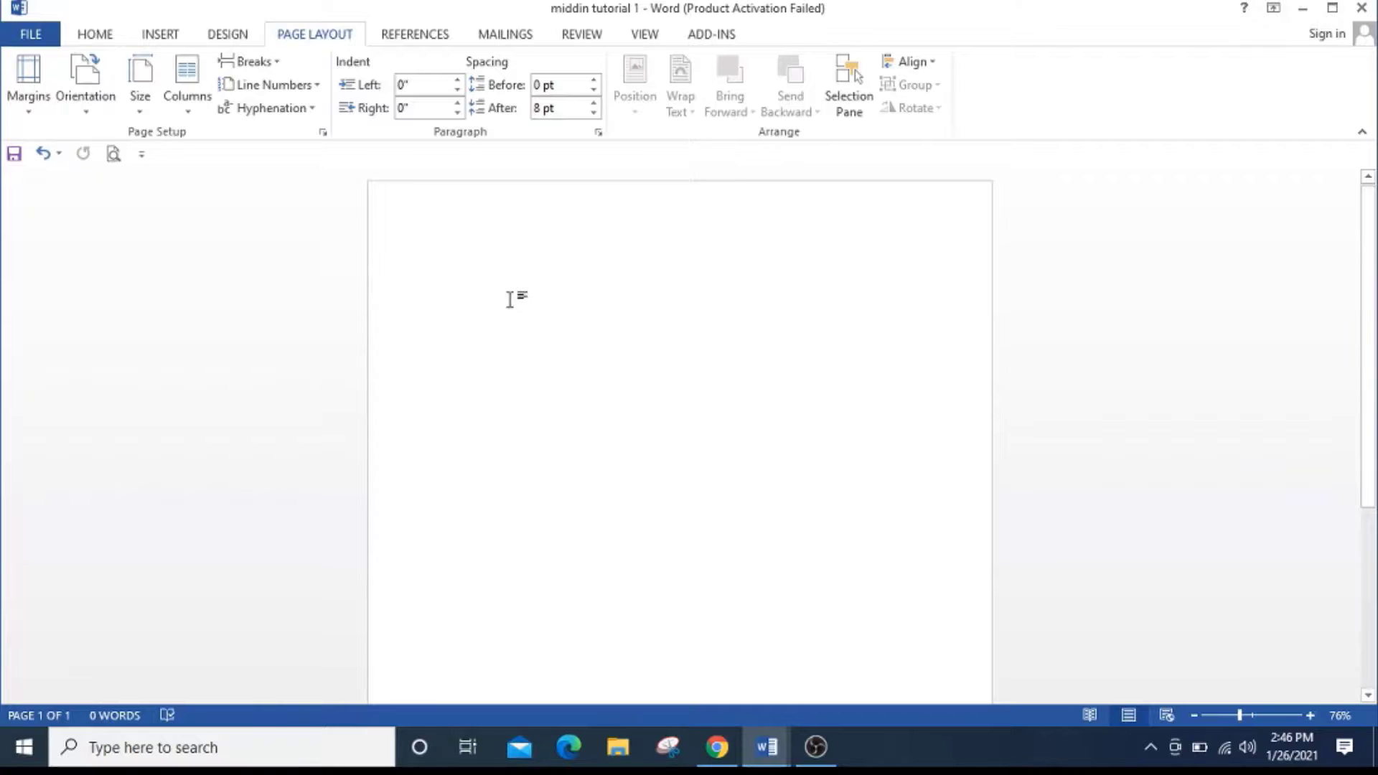
pyautogui.hotkey('ctrl', 'v')
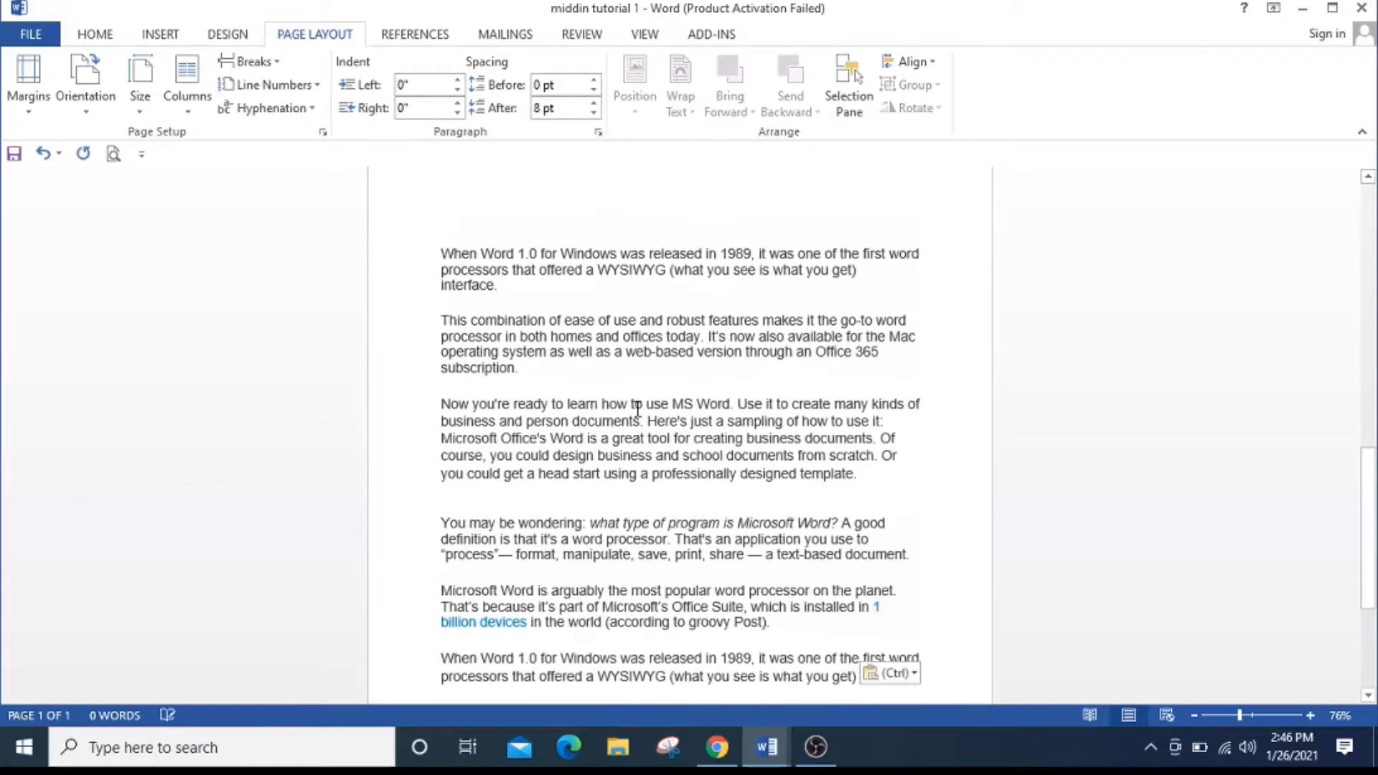
pyautogui.scroll(3, 646, 400)
pyautogui.scroll(-3, 635, 400)
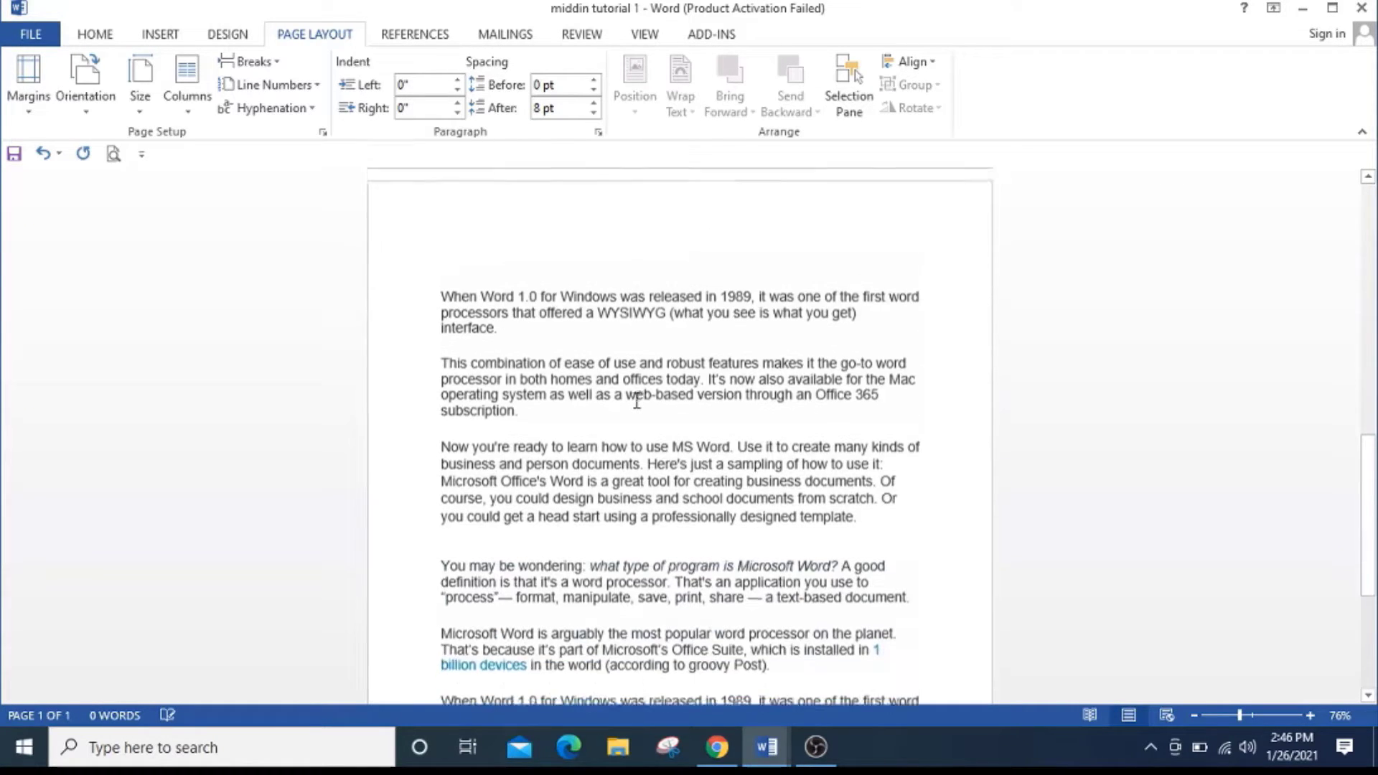
pyautogui.scroll(-2, 636, 400)
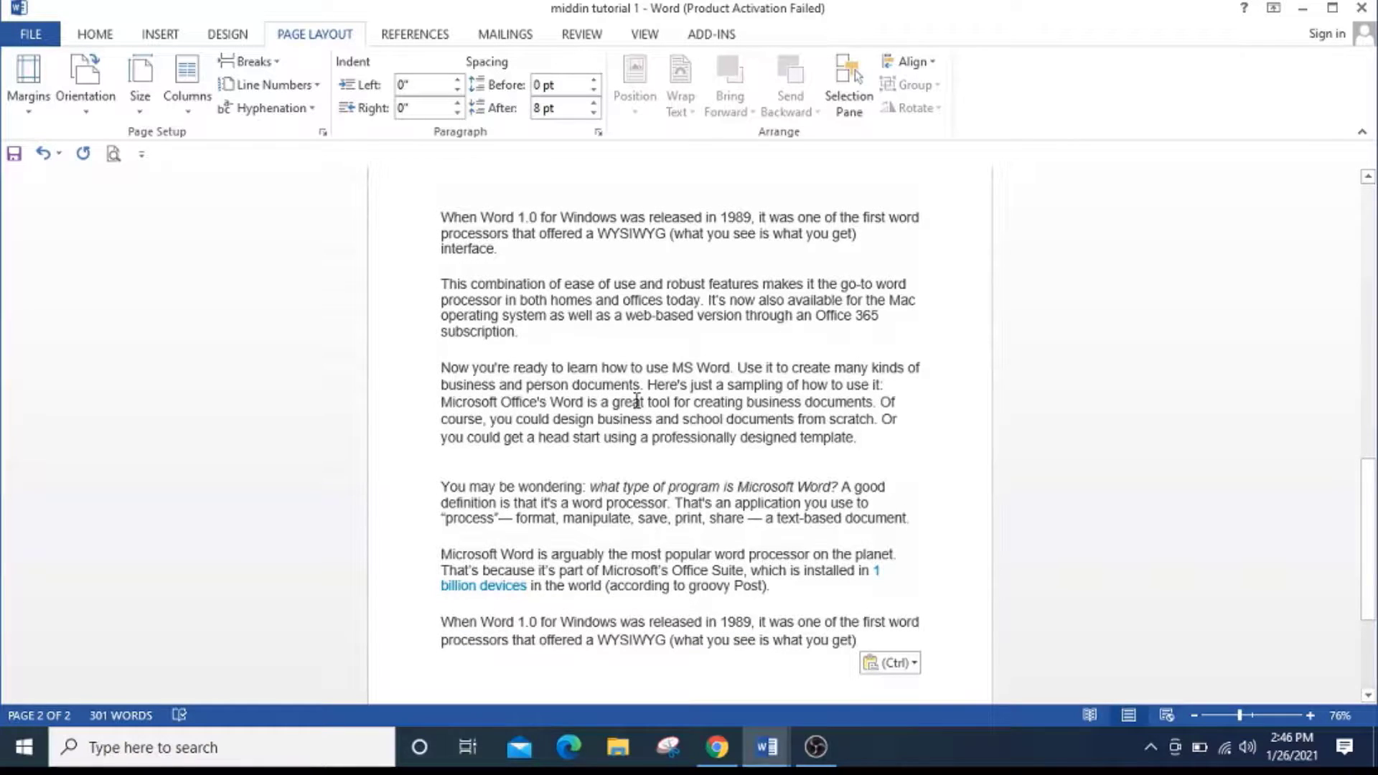
pyautogui.scroll(3, 631, 397)
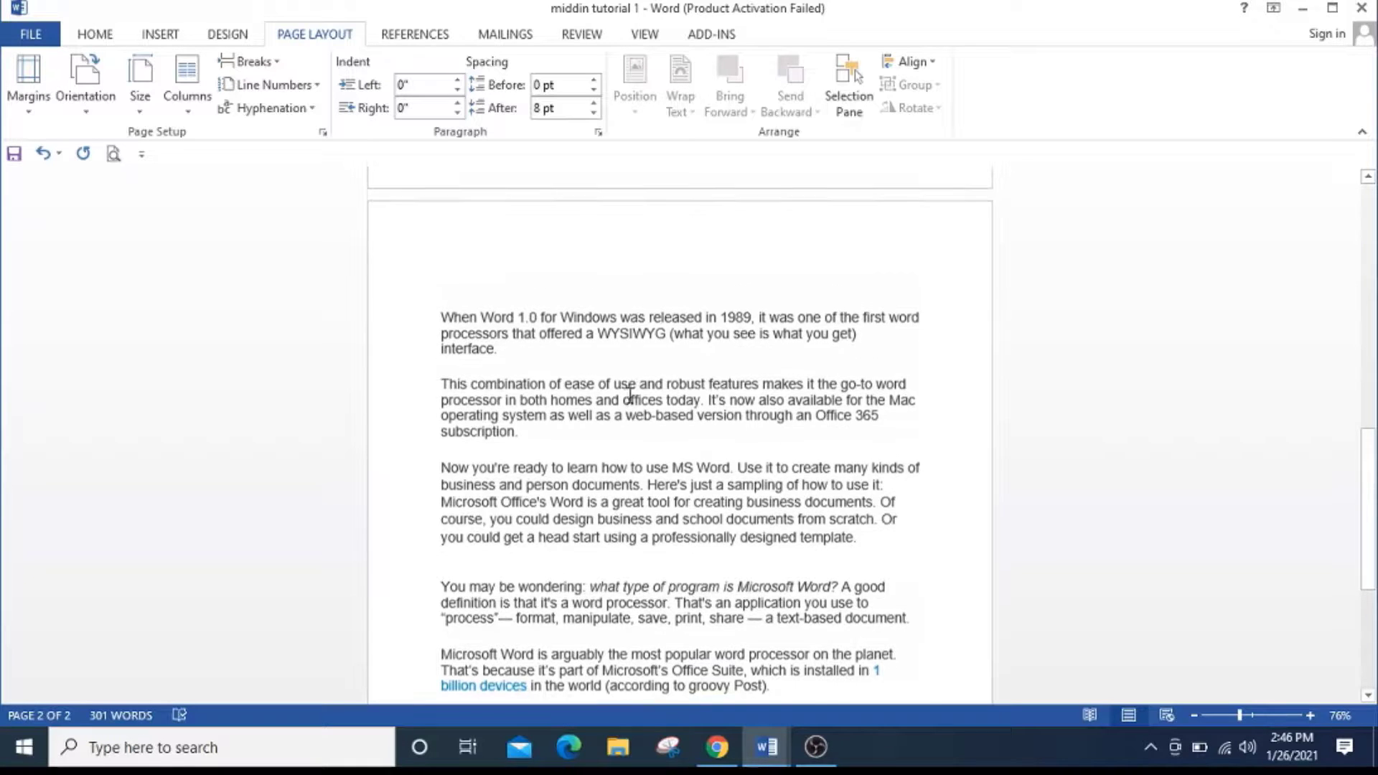
pyautogui.scroll(-3, 627, 394)
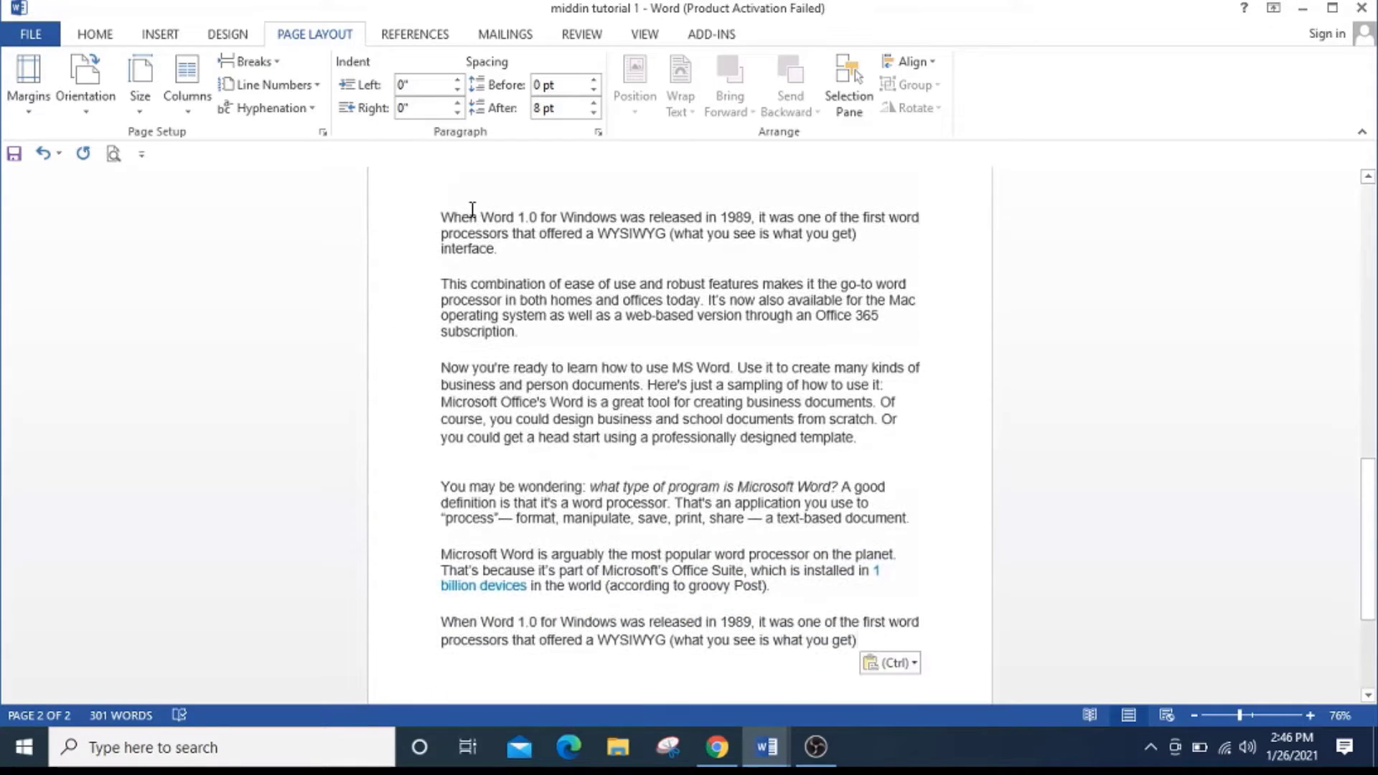
pyautogui.scroll(-2, 703, 446)
pyautogui.scroll(2, 702, 445)
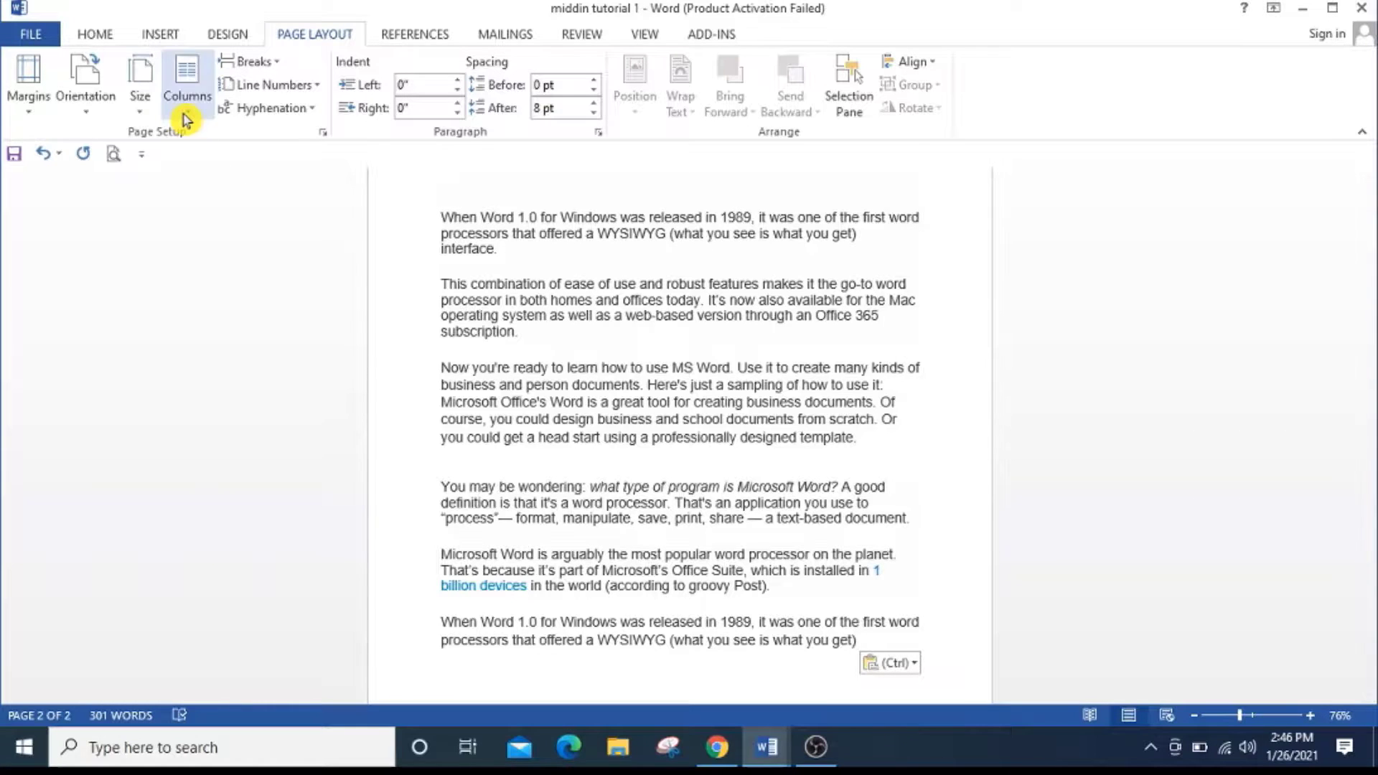
# Format the first line of the second page, starting with "When Word 1.0 for Windows", in two columns.
pyautogui.click(185, 116)
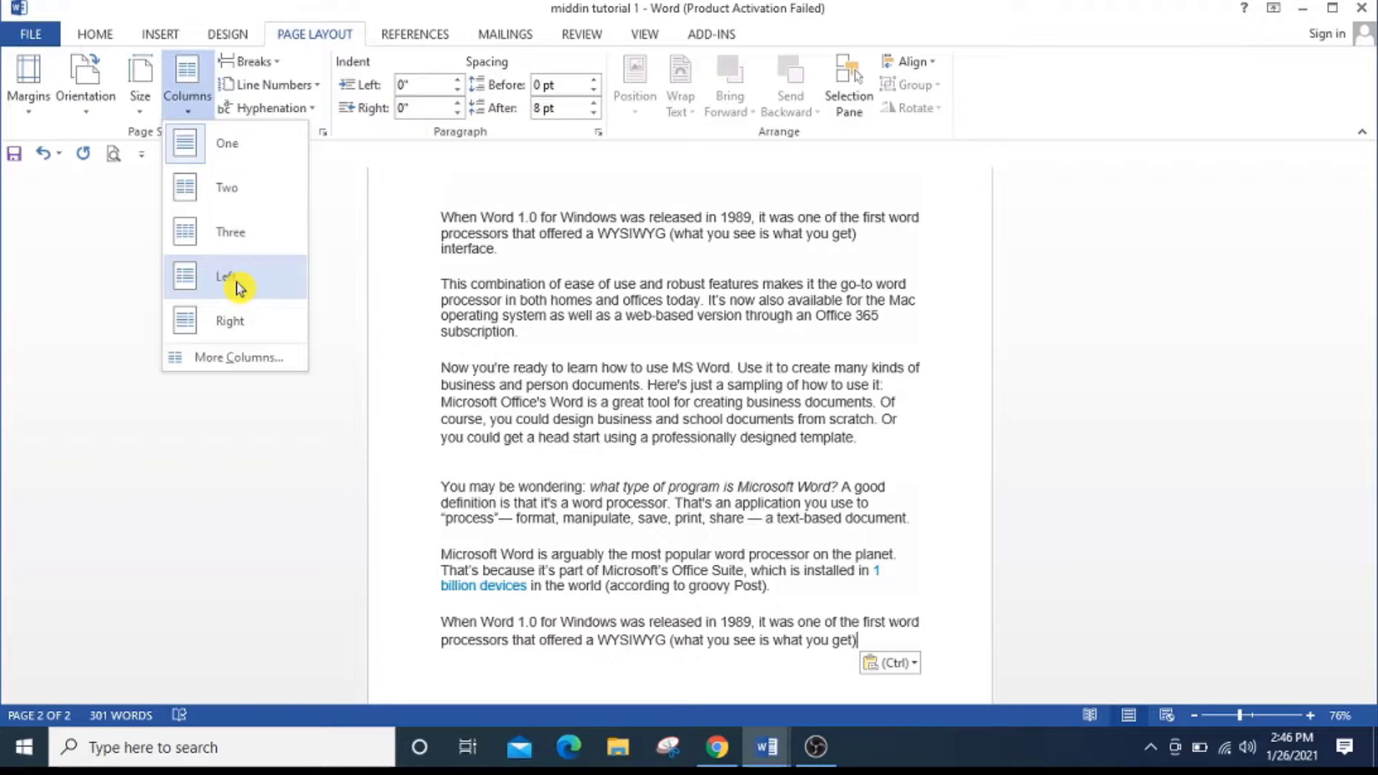
pyautogui.click(416, 247)
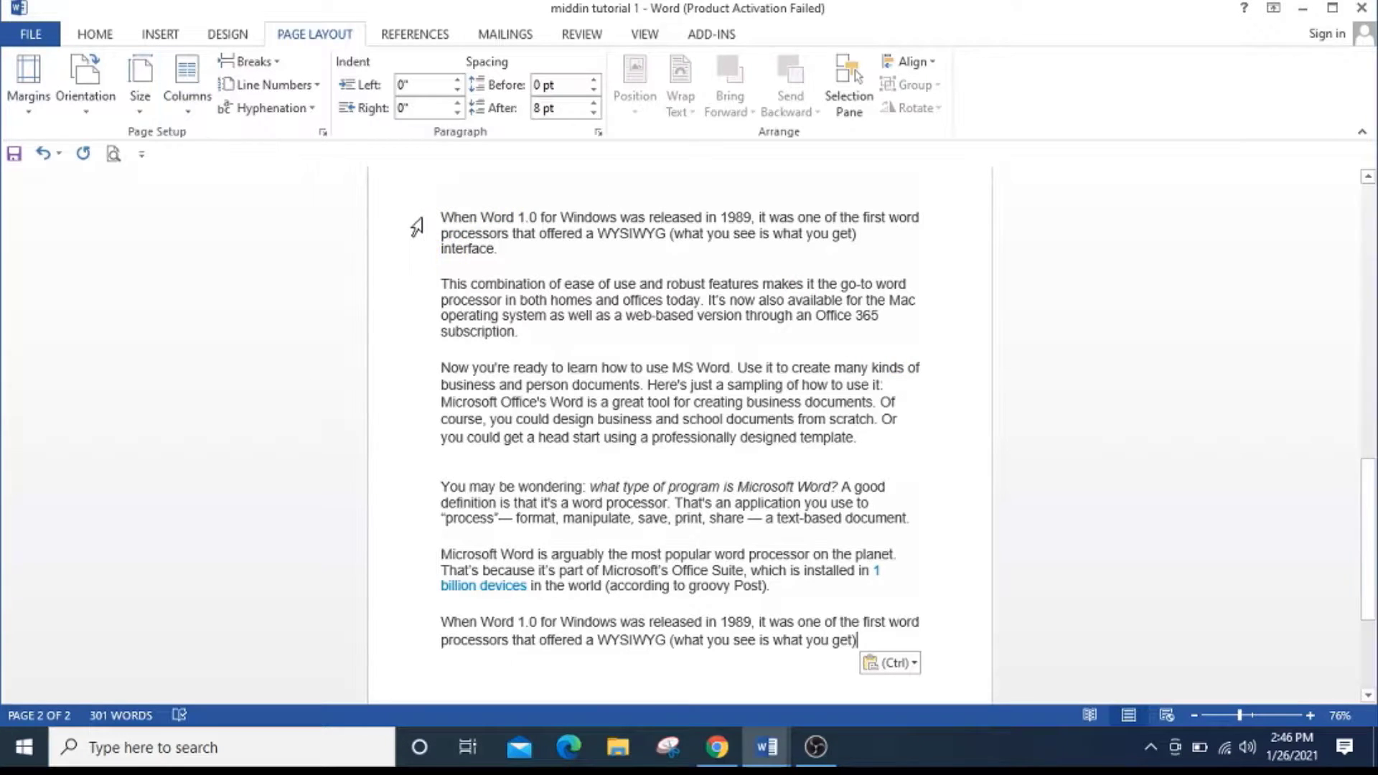
pyautogui.click(422, 219)
pyautogui.click(187, 111)
pyautogui.click(212, 188)
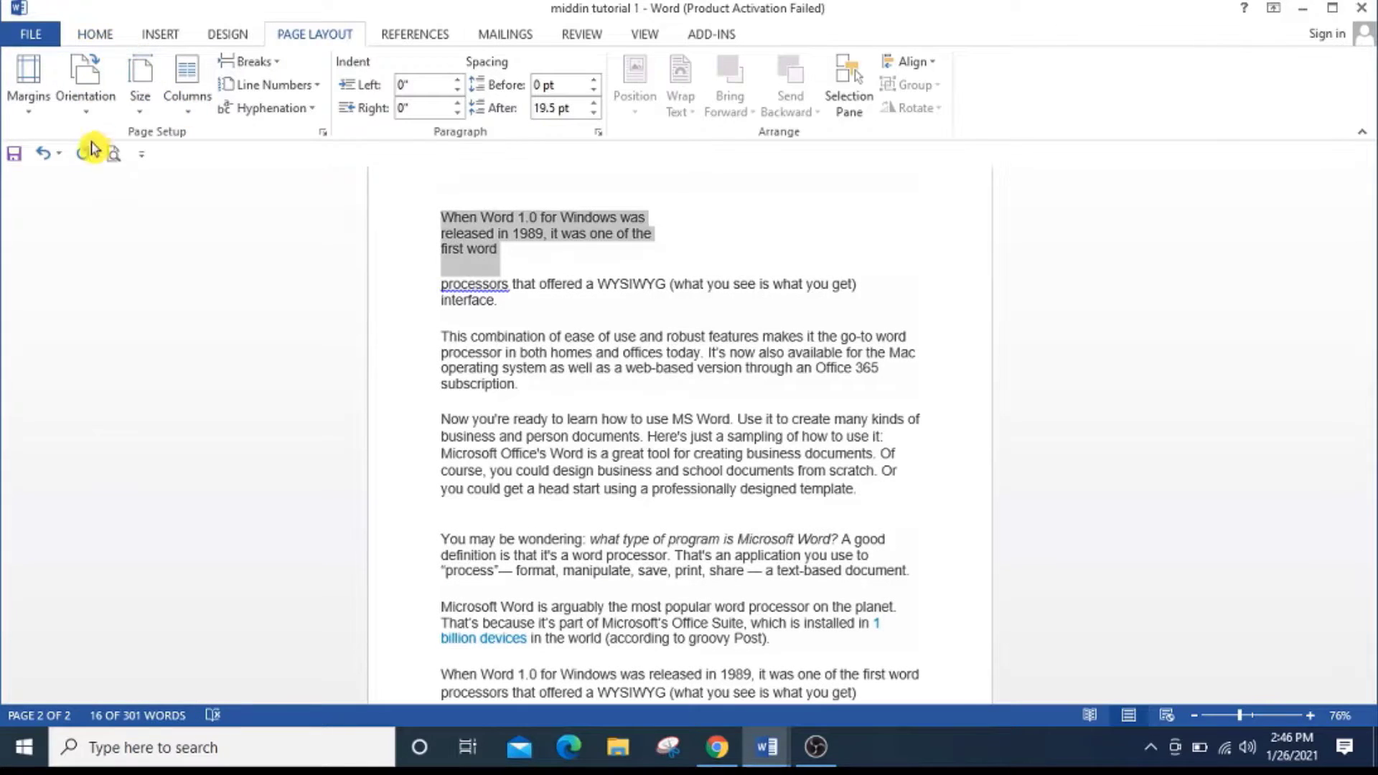
# Undo the column formatting of the first line and set all the text on the second page in two columns.
pyautogui.click(58, 152)
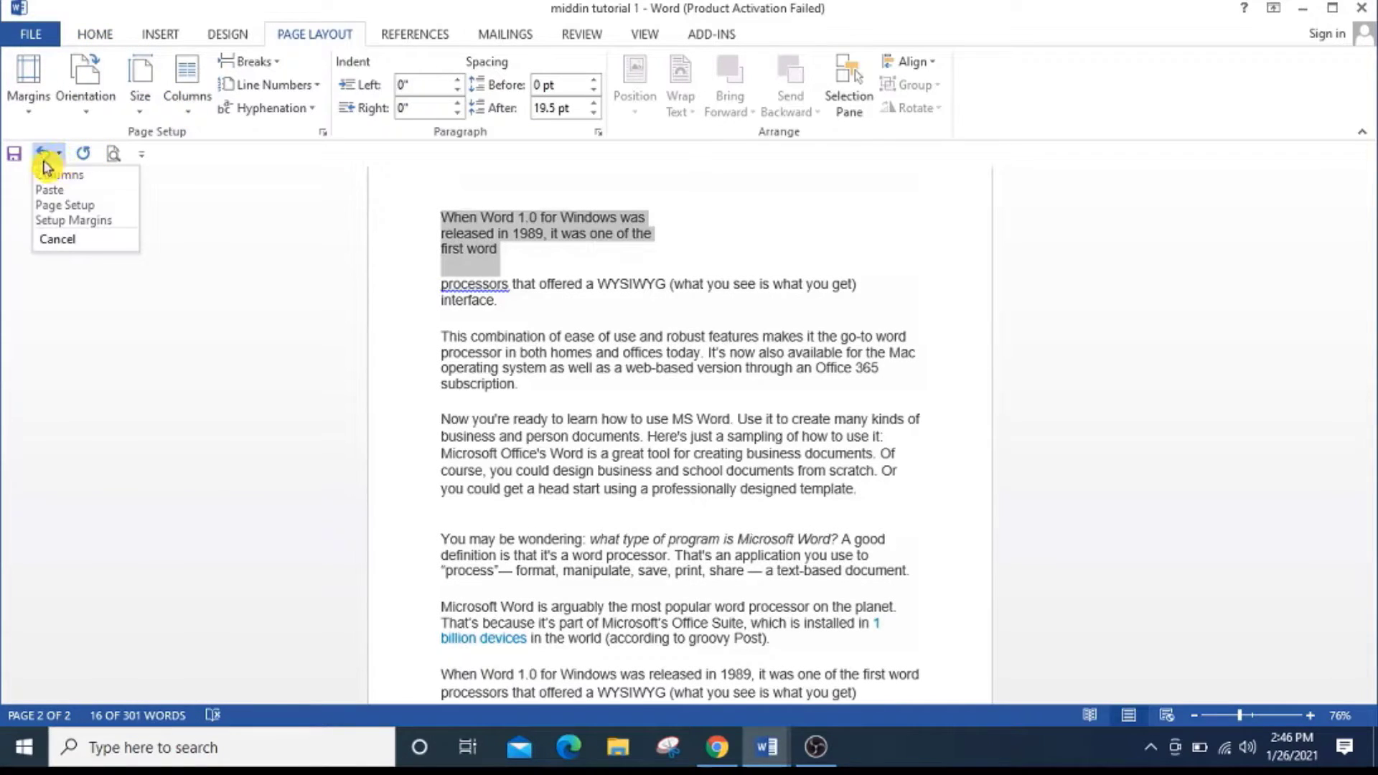
pyautogui.click(46, 173)
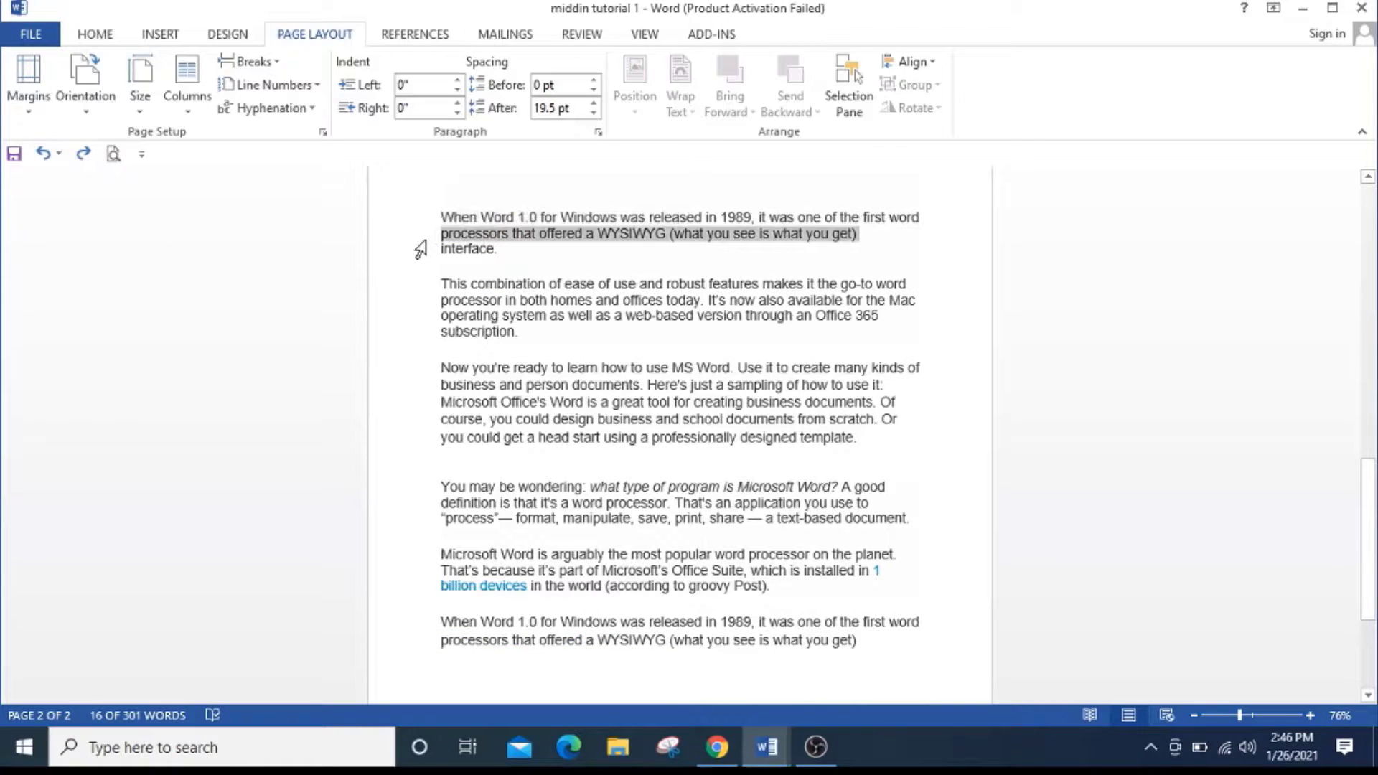
pyautogui.tripleClick(421, 249)
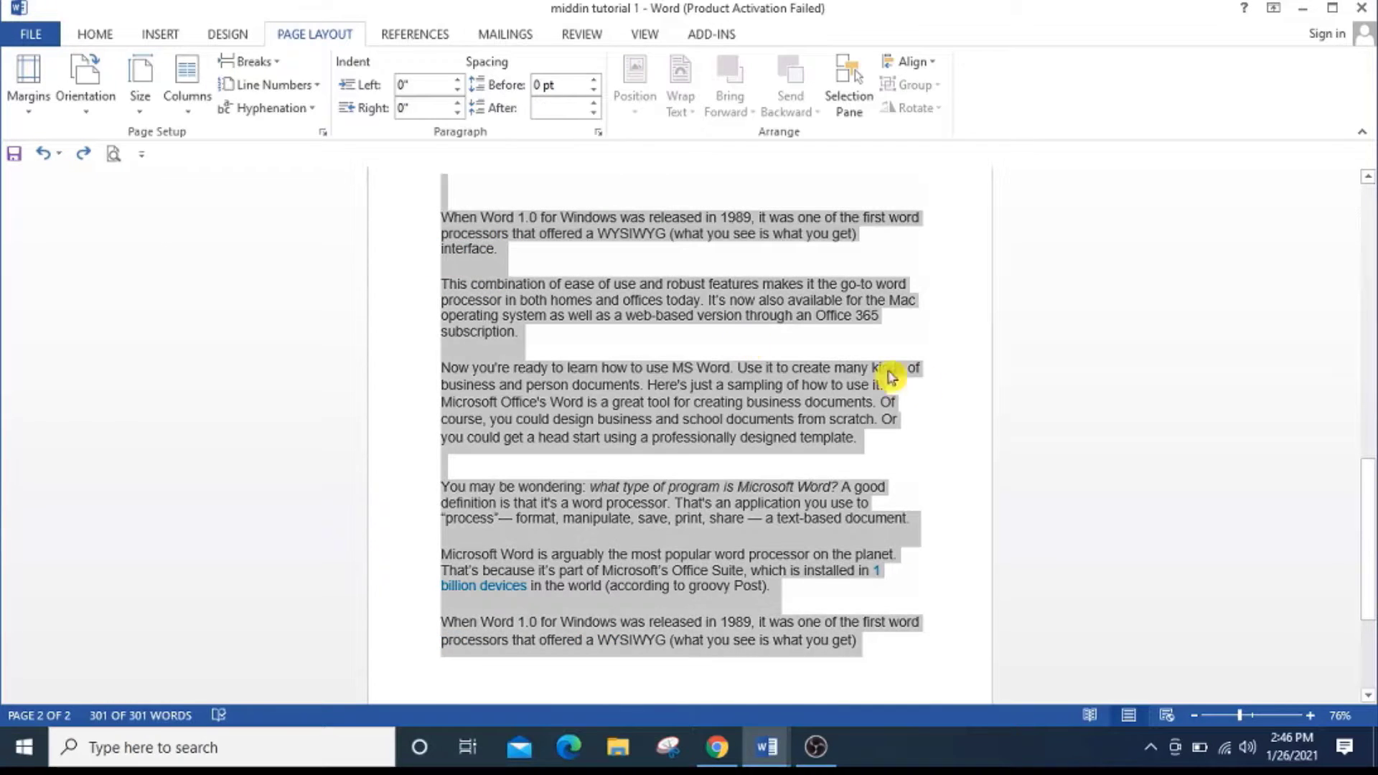
pyautogui.click(1110, 406)
pyautogui.moveTo(440, 209); pyautogui.dragTo(861, 579)
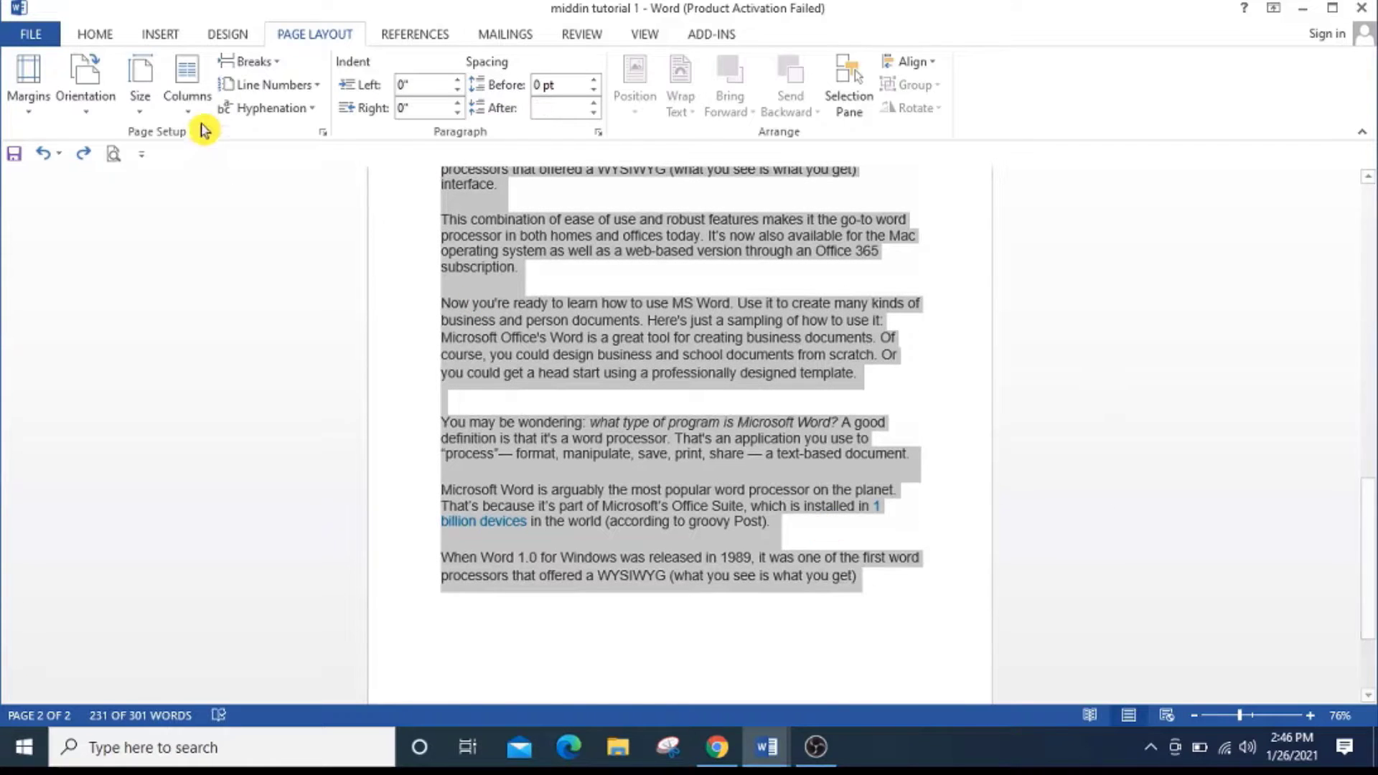
pyautogui.click(188, 109)
pyautogui.click(203, 192)
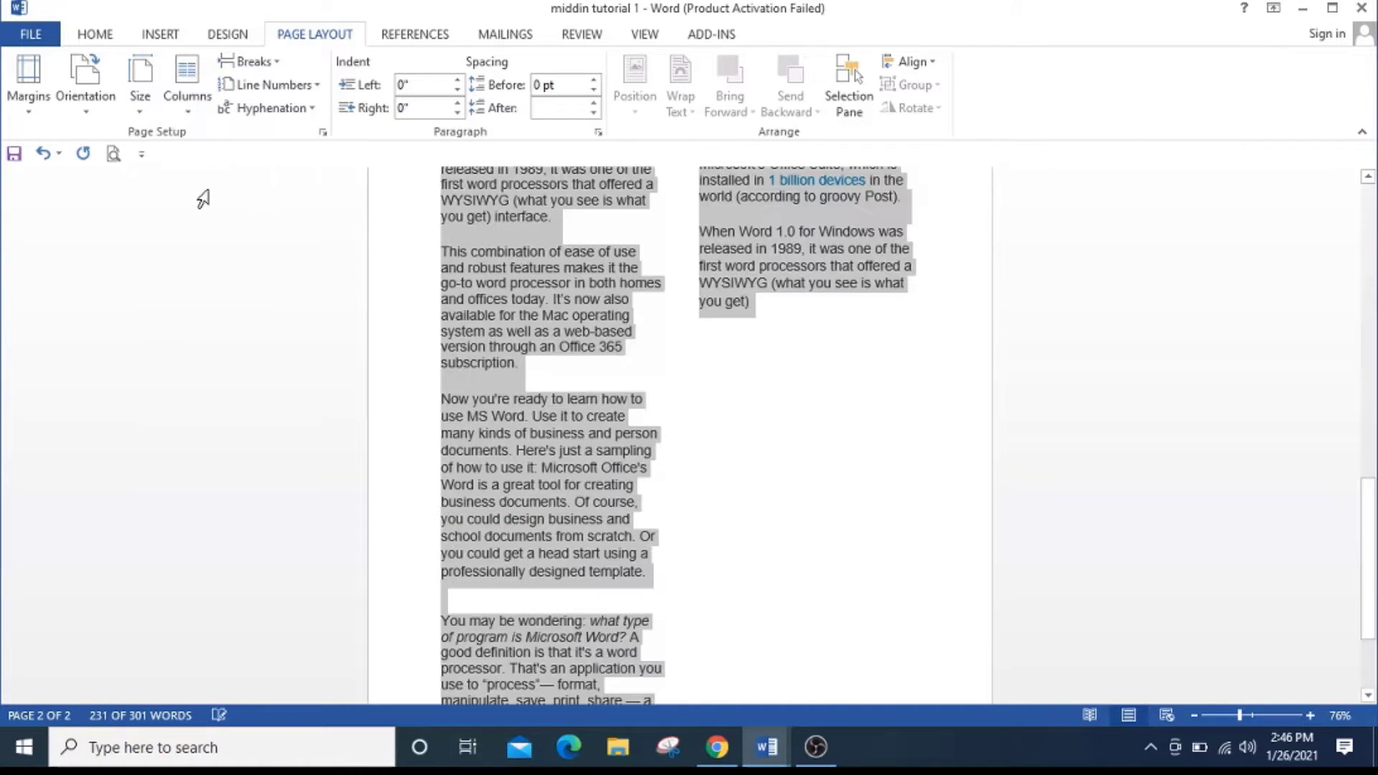
pyautogui.click(826, 525)
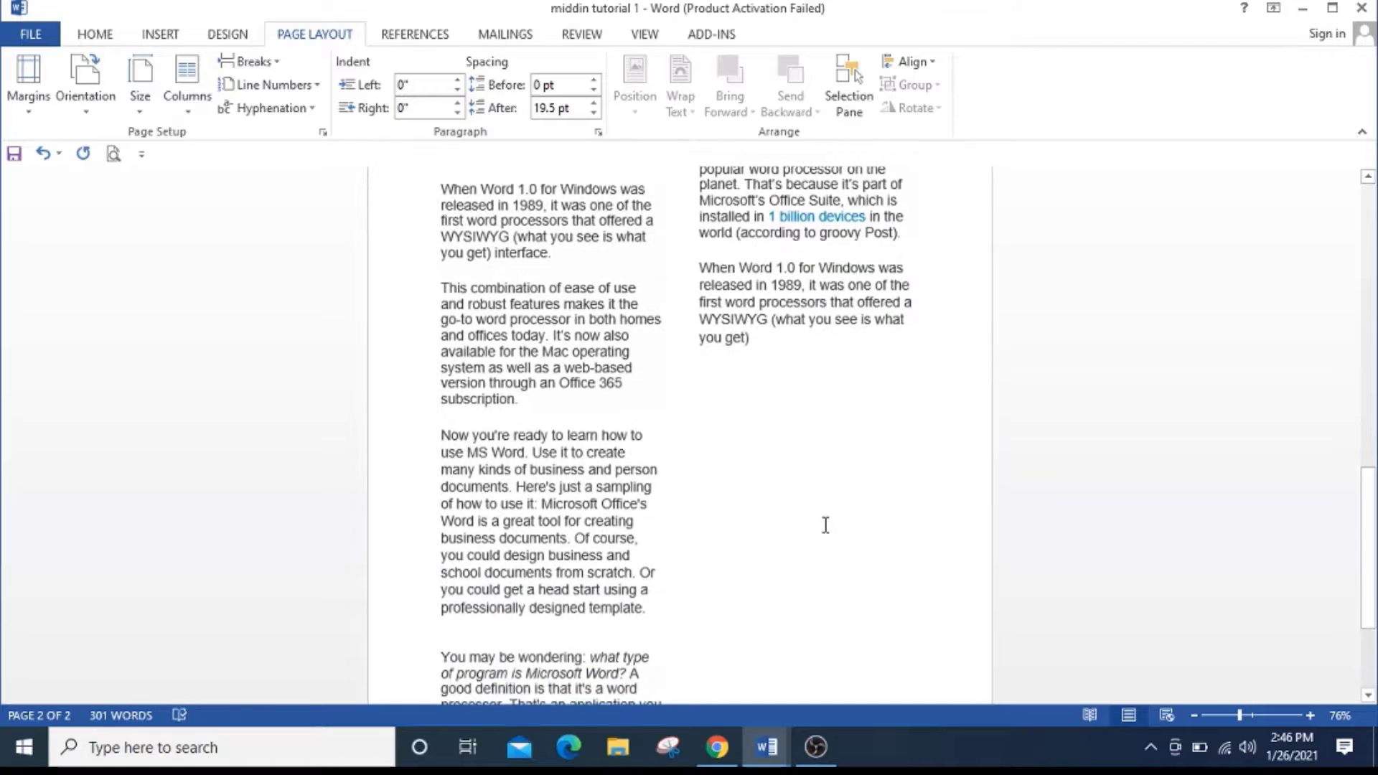
# Delete the second column's text, from "Microsoft Word is arguably the most" through "(what you see is what you get)".
pyautogui.scroll(2, 825, 525)
pyautogui.moveTo(696, 257); pyautogui.dragTo(846, 453)
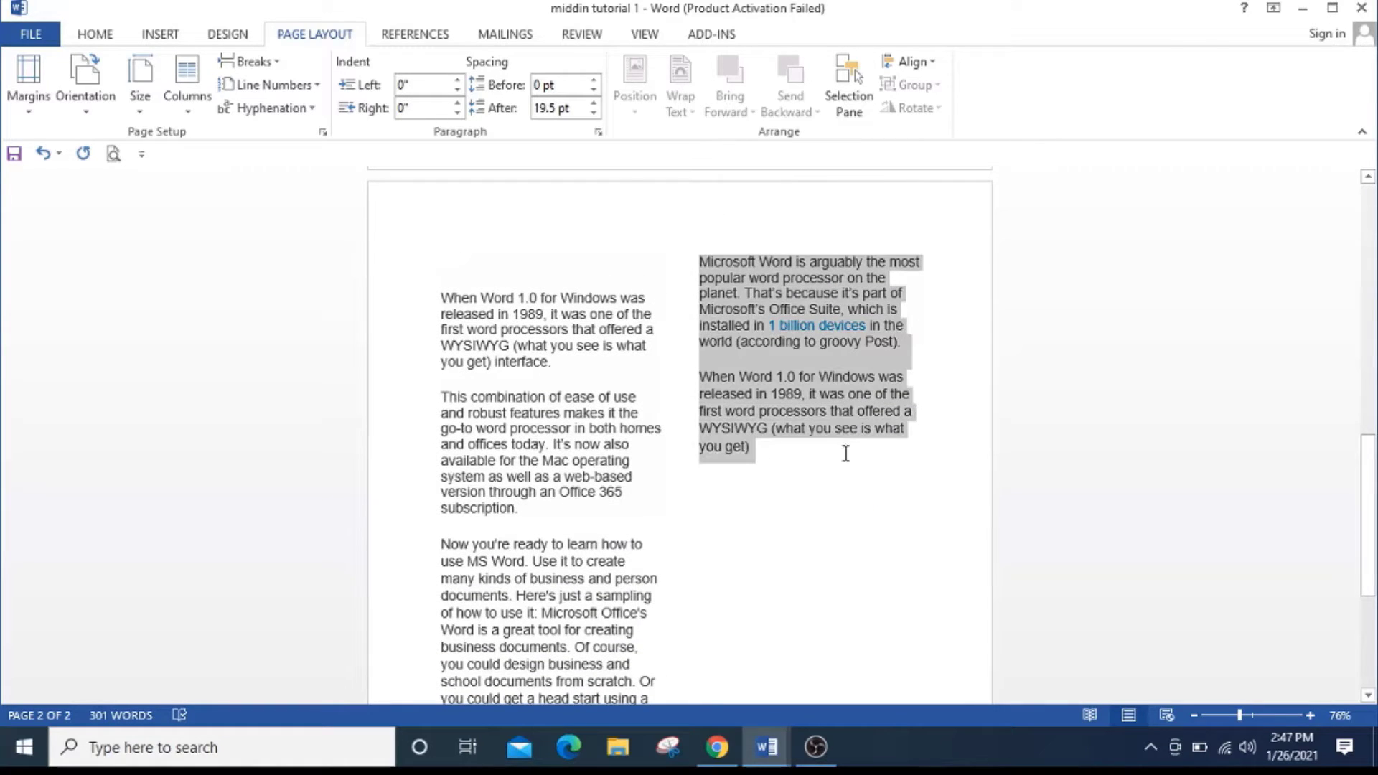
pyautogui.press('Delete')
# Add the filler text "Hghgtyt yuyuyu6y7u yytyt7677 uyuy67767 y6767" after the last paragraph and check how it flows between the two columns.
pyautogui.scroll(-5, 745, 498)
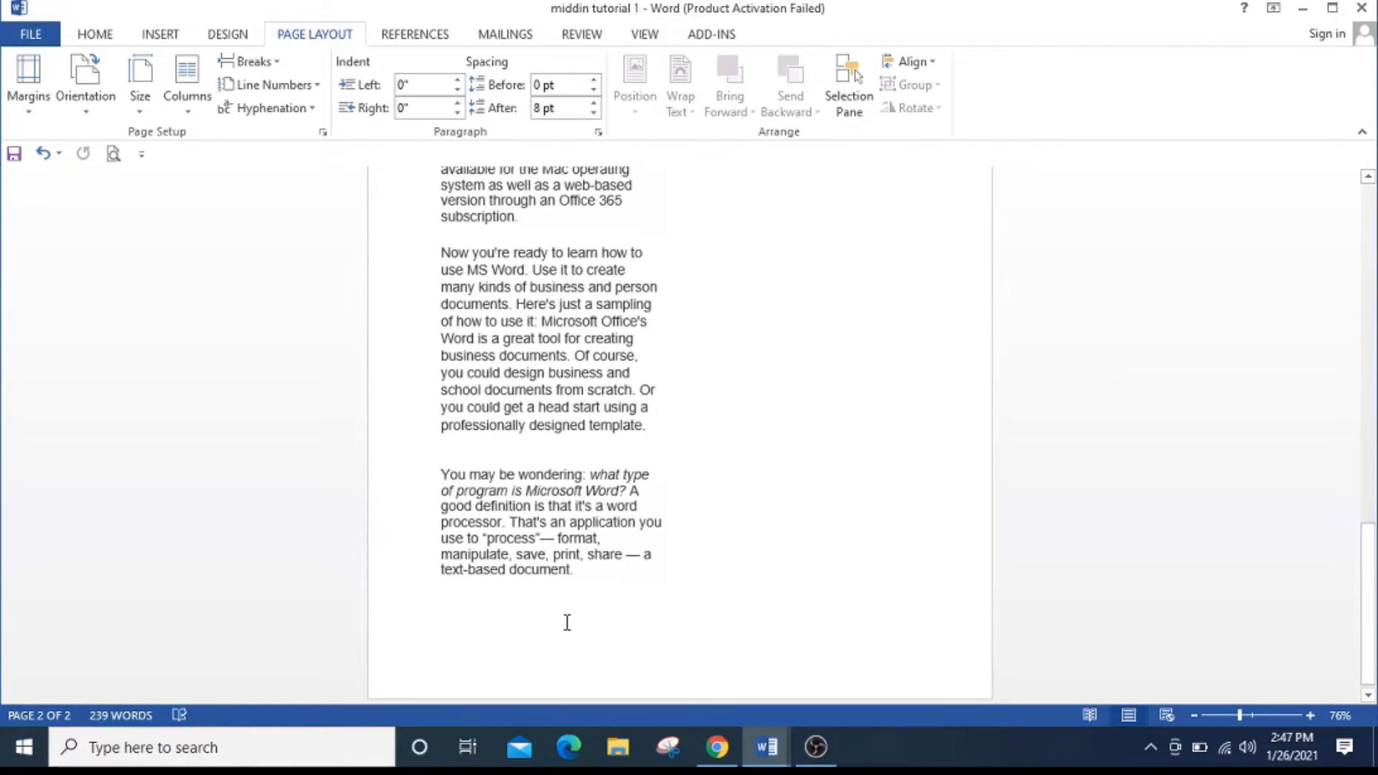
pyautogui.write('Hehetyt yuyuyu6y7u yytyt7677')
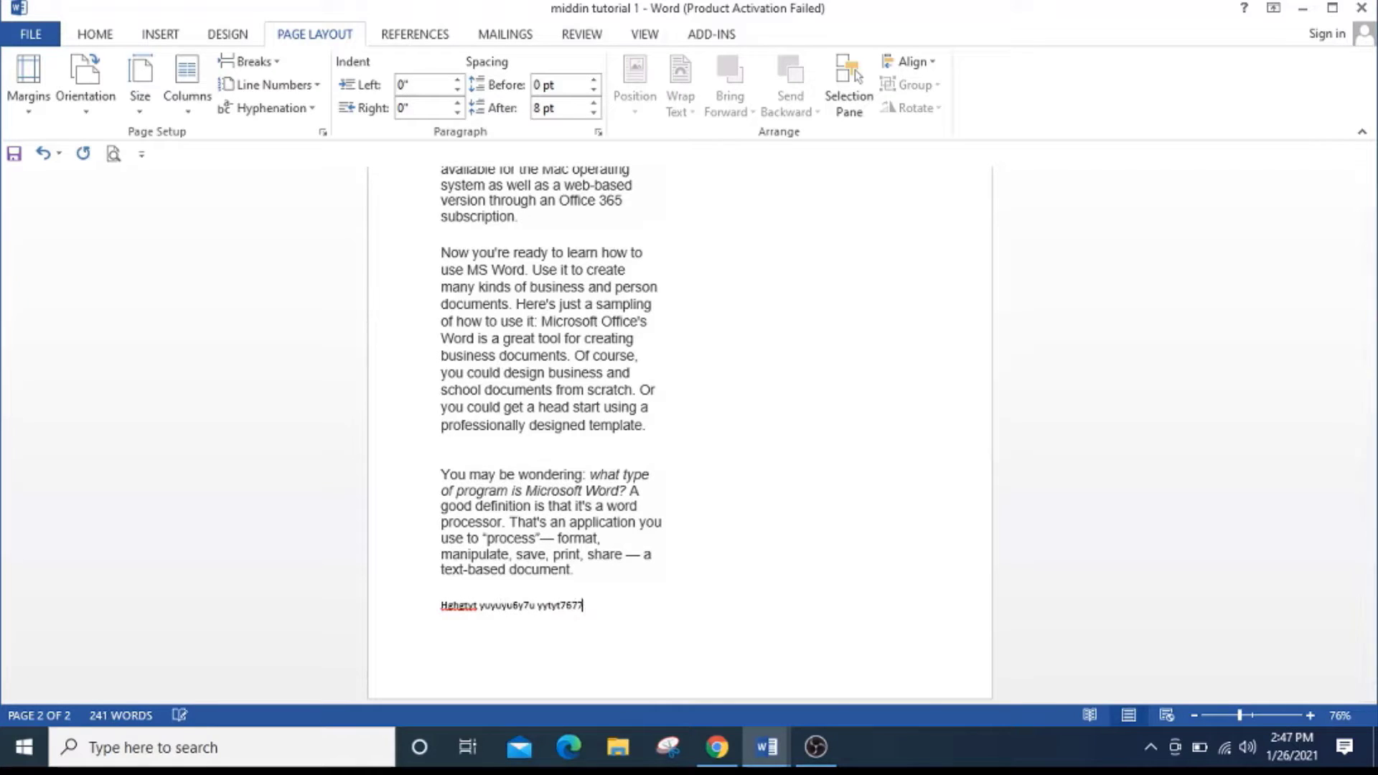
pyautogui.write(' uyuy67767 y6767')
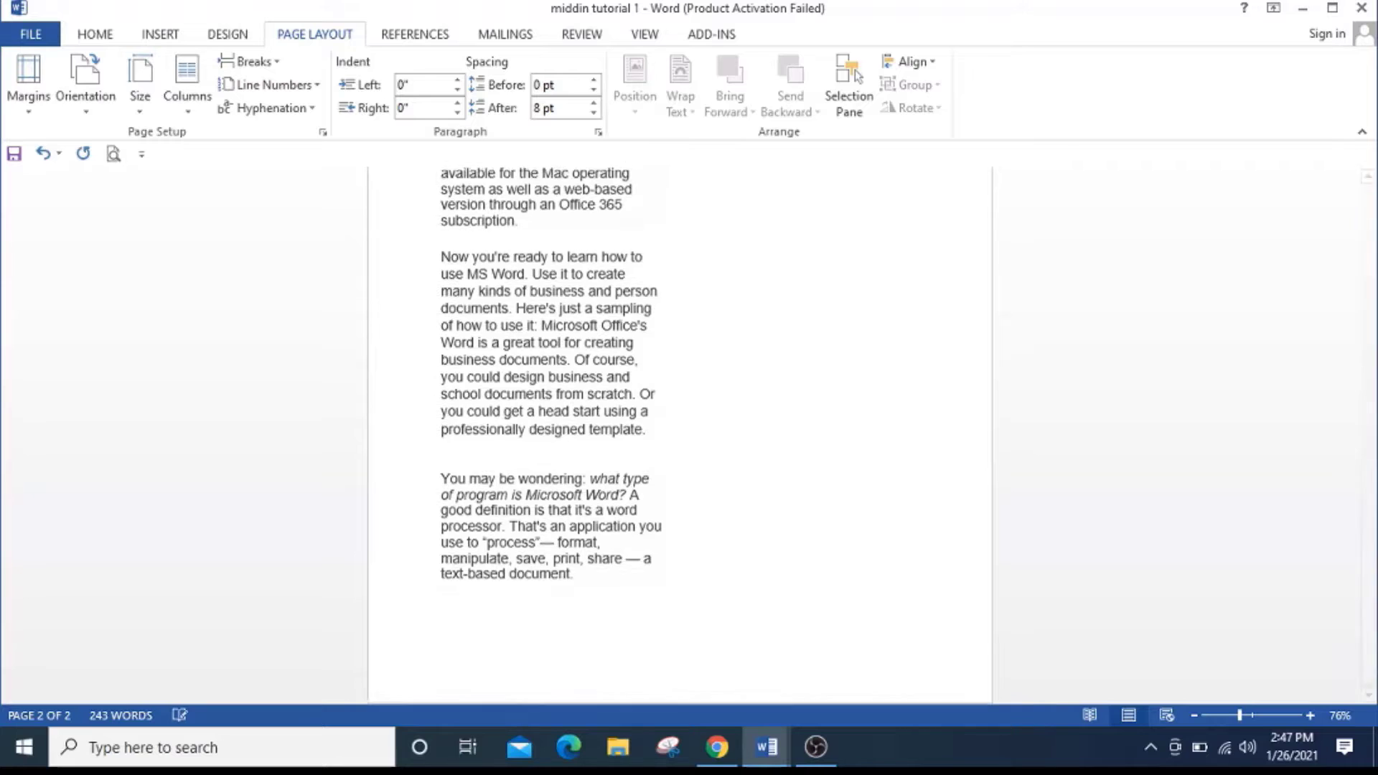
pyautogui.scroll(2, 781, 523)
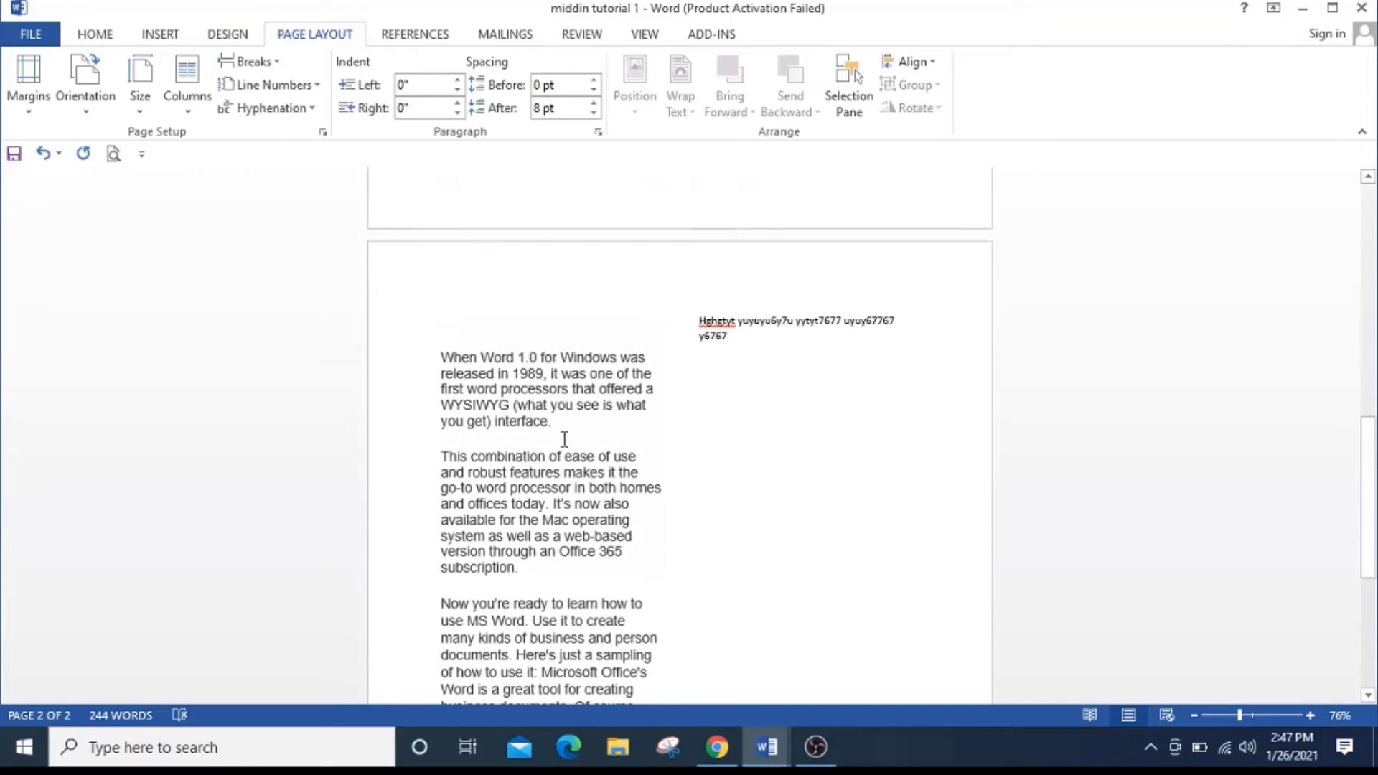
pyautogui.scroll(-3, 569, 456)
pyautogui.scroll(3, 667, 617)
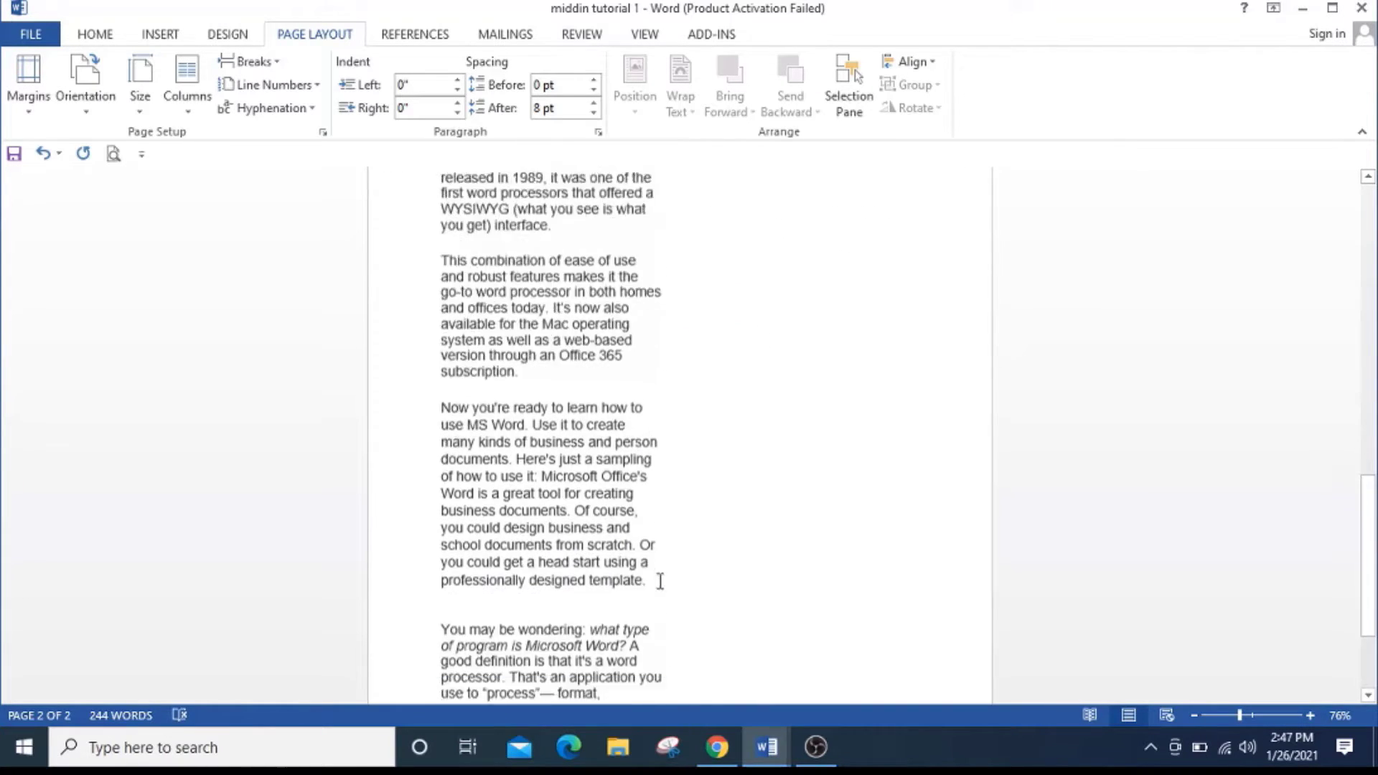
pyautogui.scroll(-3, 764, 434)
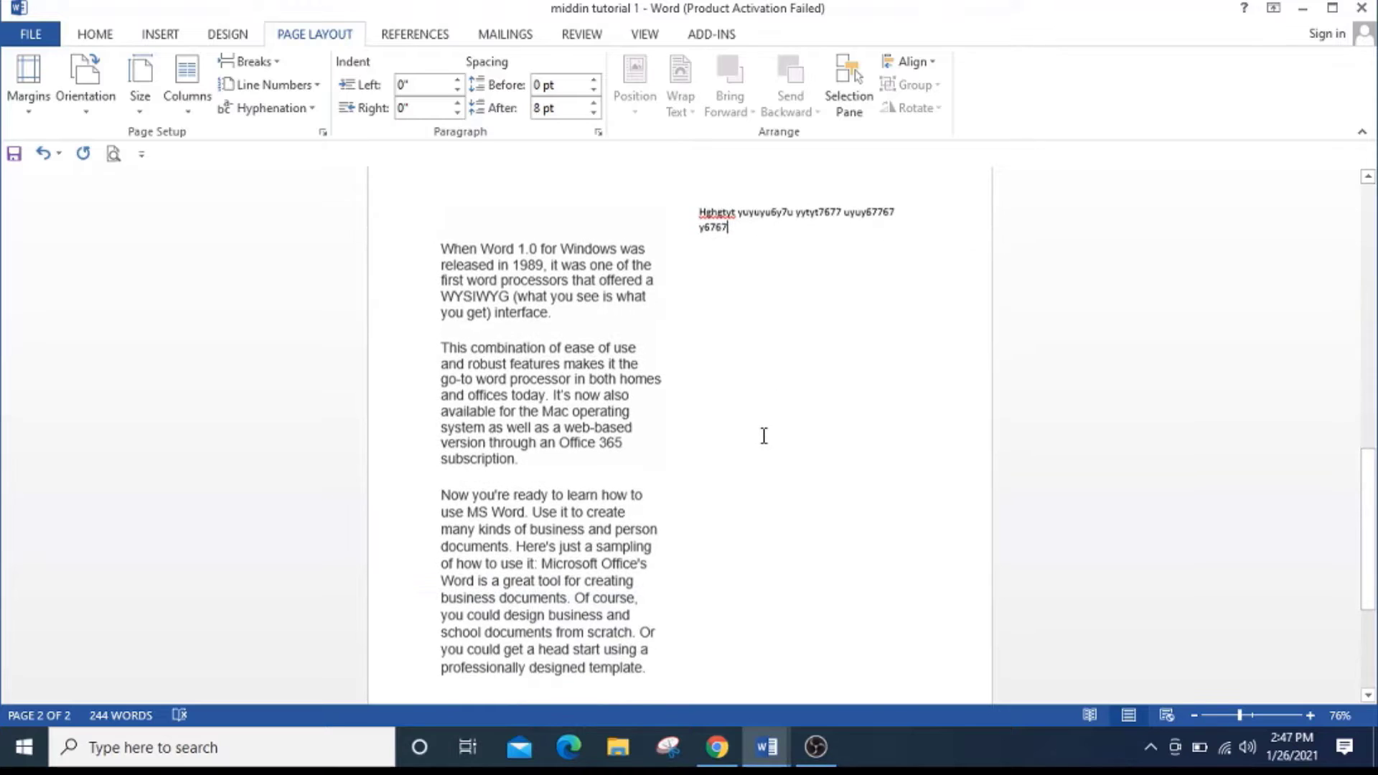
pyautogui.scroll(2, 578, 416)
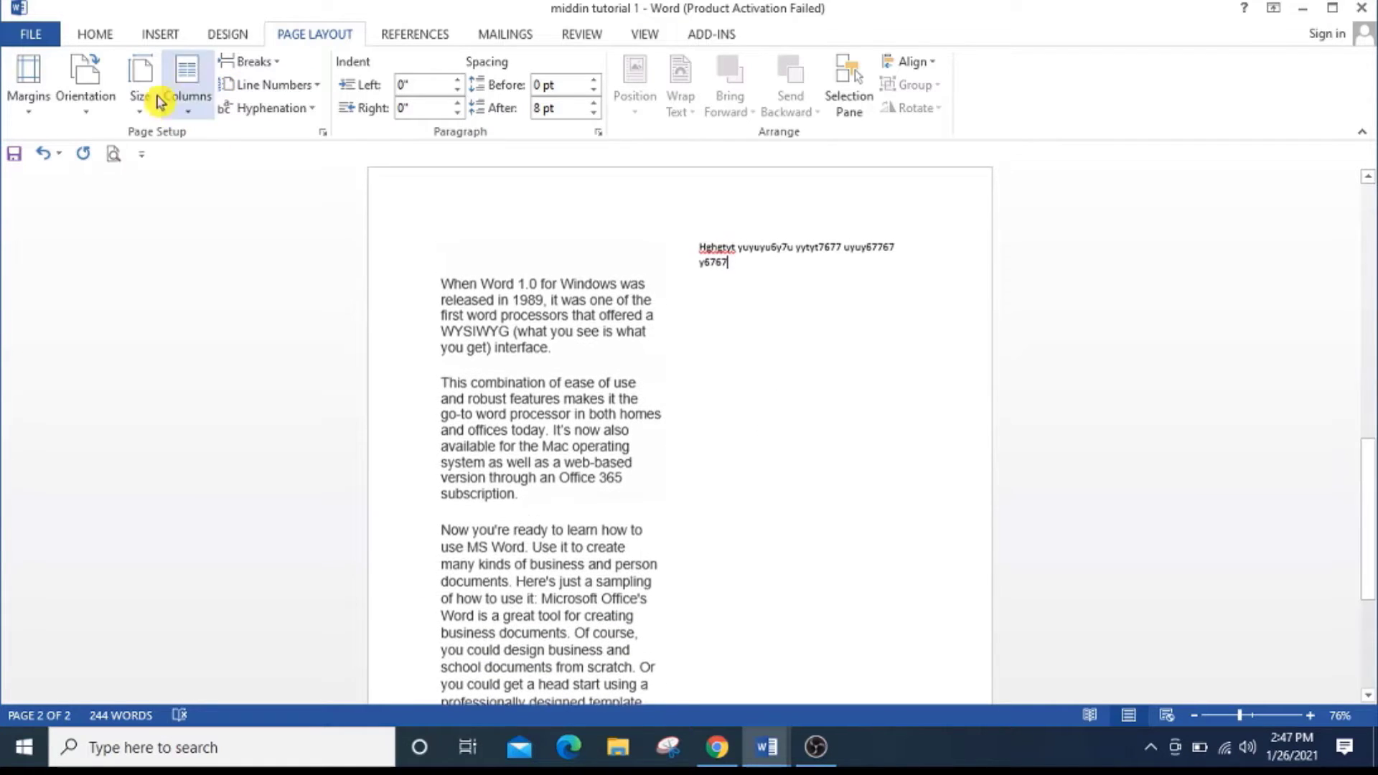
pyautogui.click(198, 117)
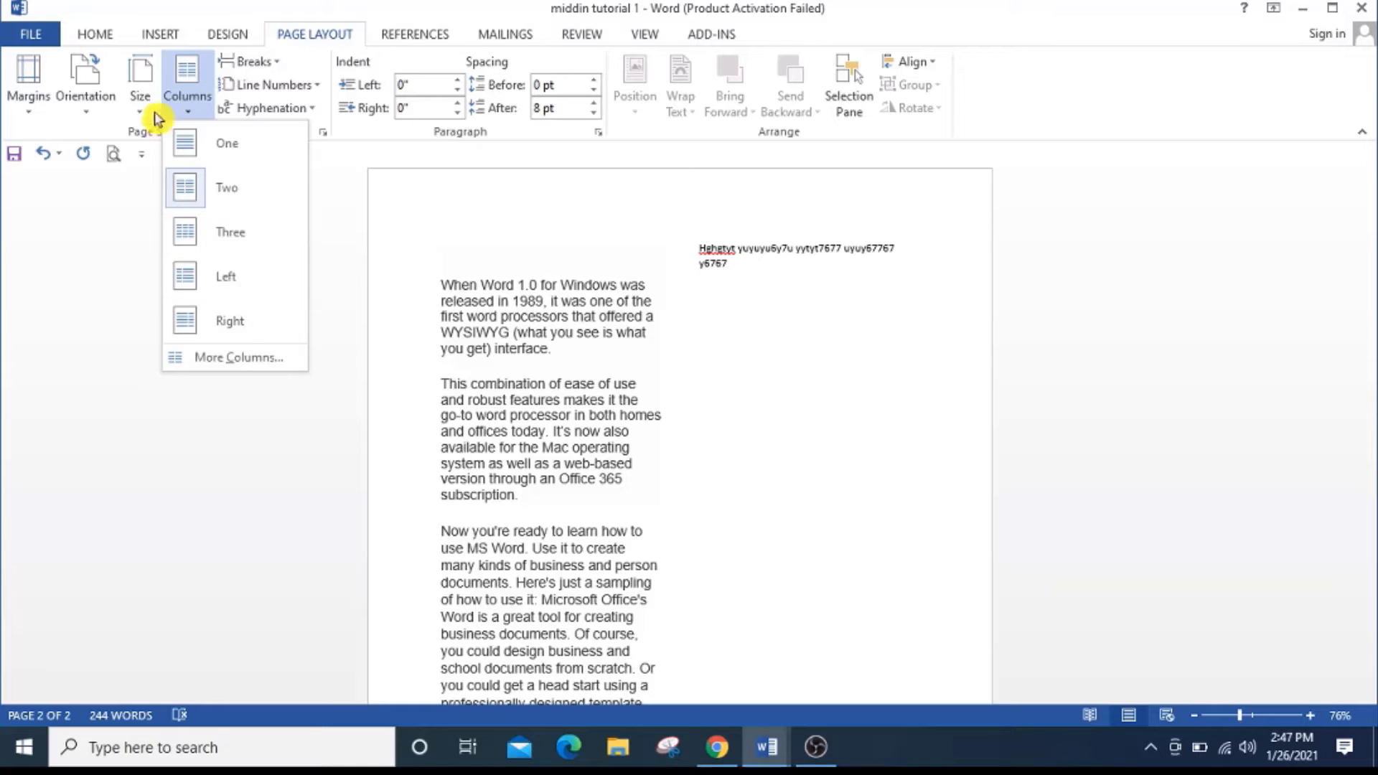
pyautogui.click(111, 40)
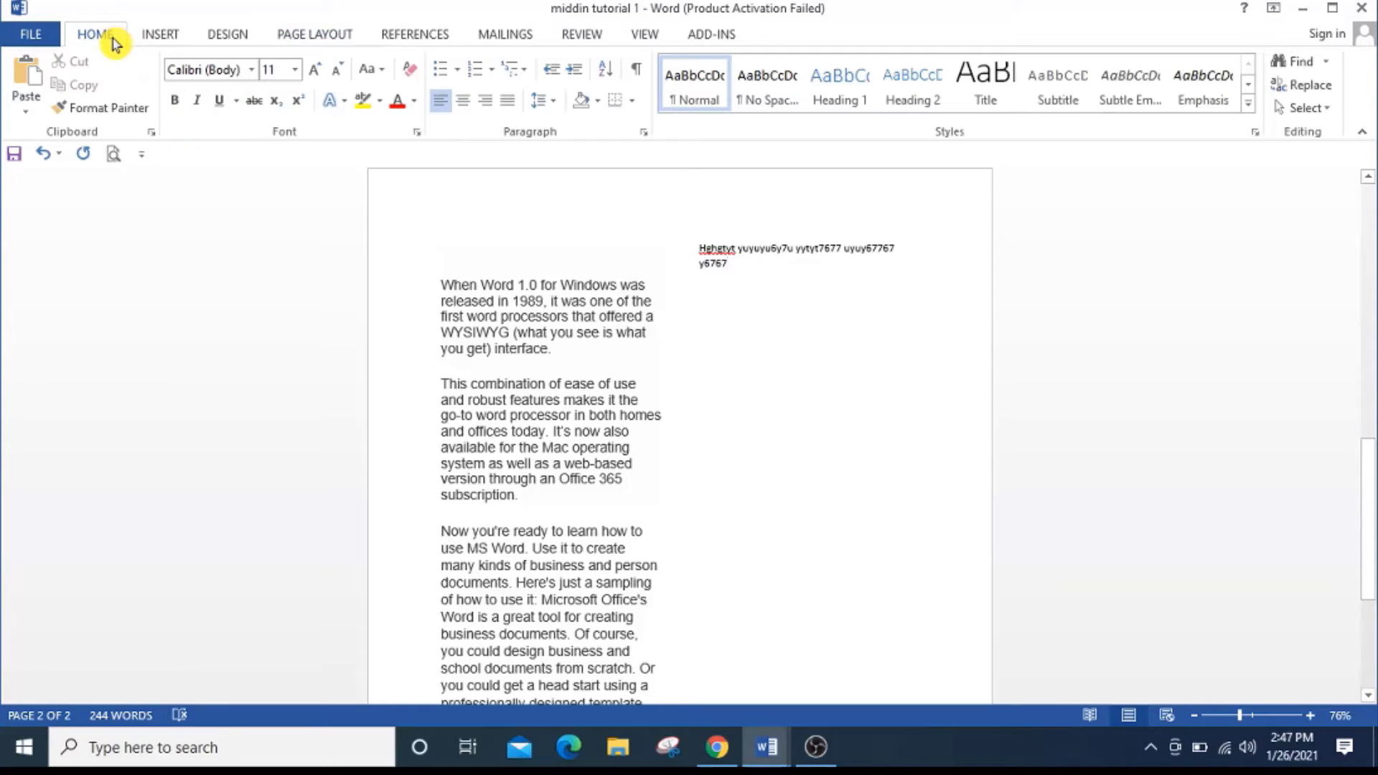